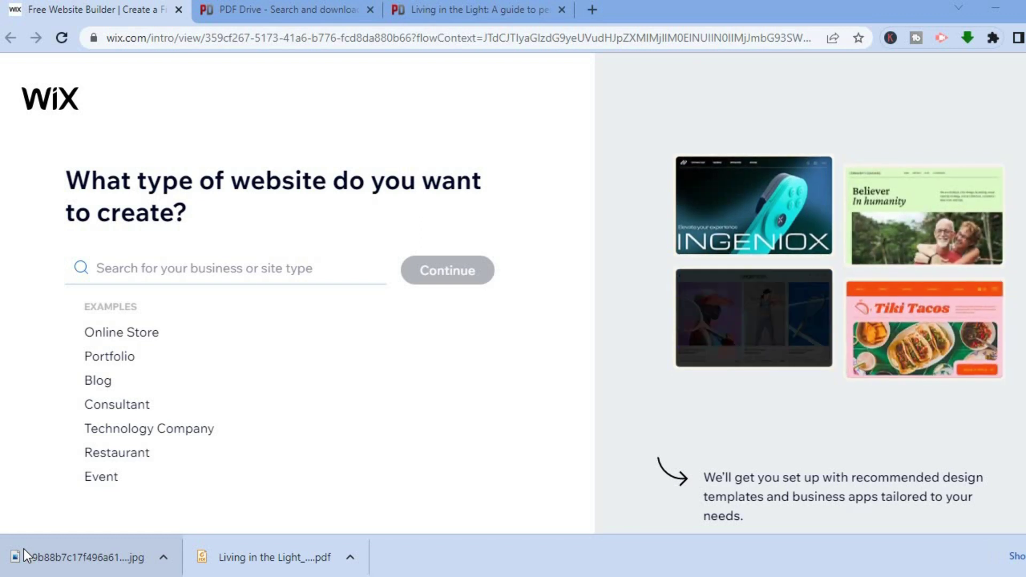
- Pick Online Store as the website type and continue to the store templates
{"action": "left_click", "coordinate": [134, 338]}
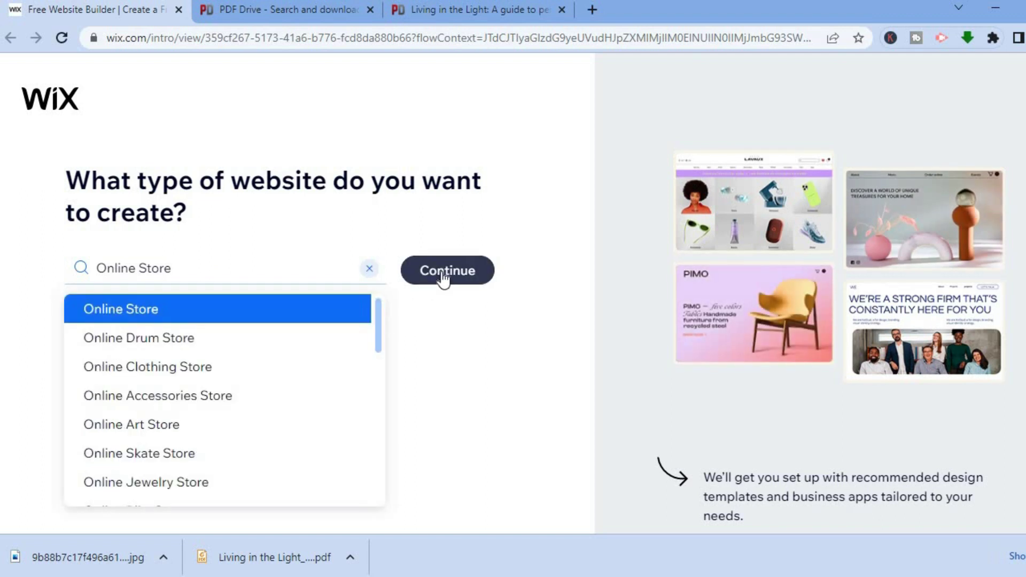
{"action": "left_click", "coordinate": [443, 274]}
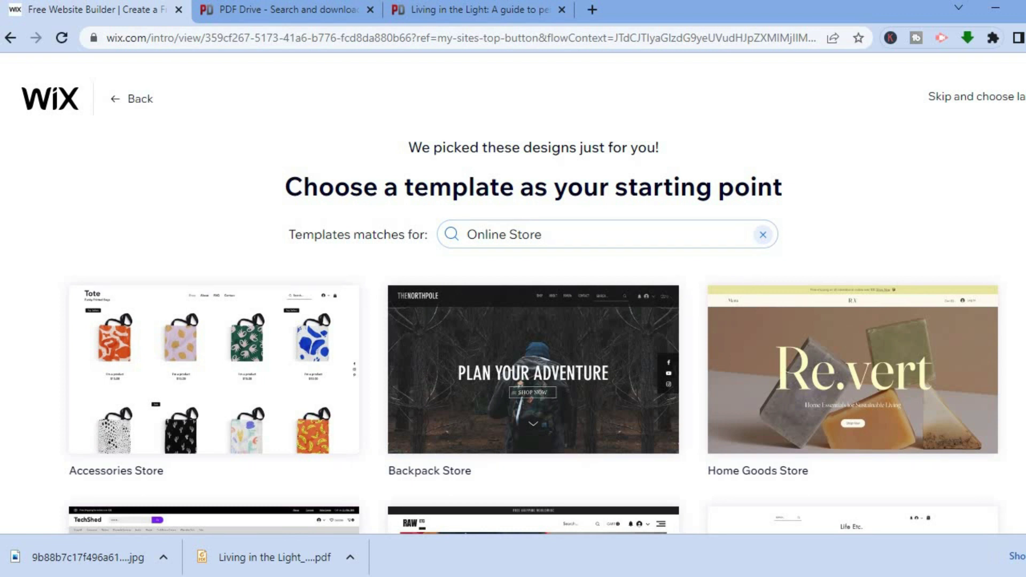
- Start from the Accessories Store template with the Energetic theme and save
{"action": "scroll", "coordinate": [533, 333], "scroll_direction": "down", "scroll_amount": 5}
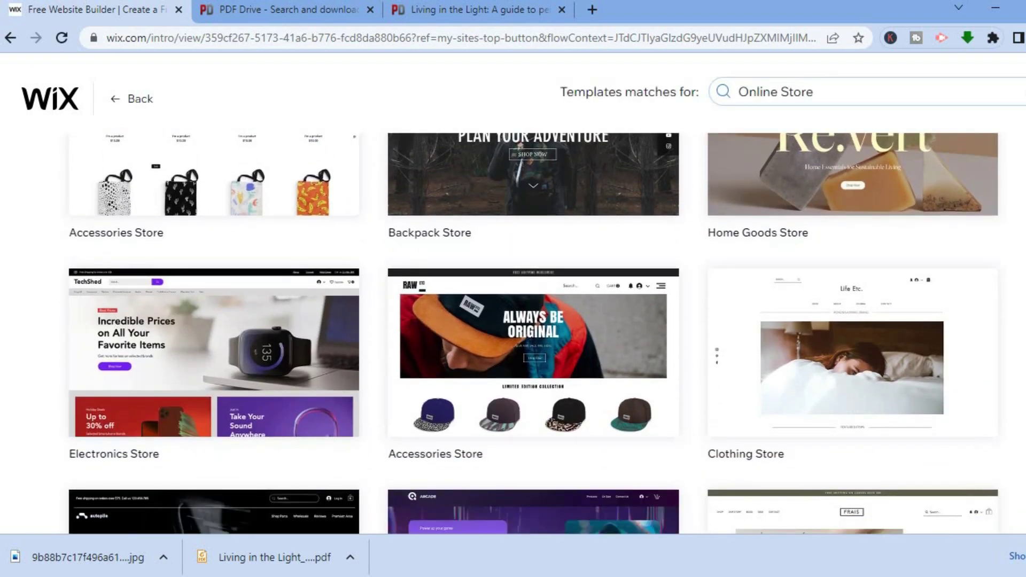
{"action": "scroll", "coordinate": [475, 353], "scroll_direction": "down", "scroll_amount": 1}
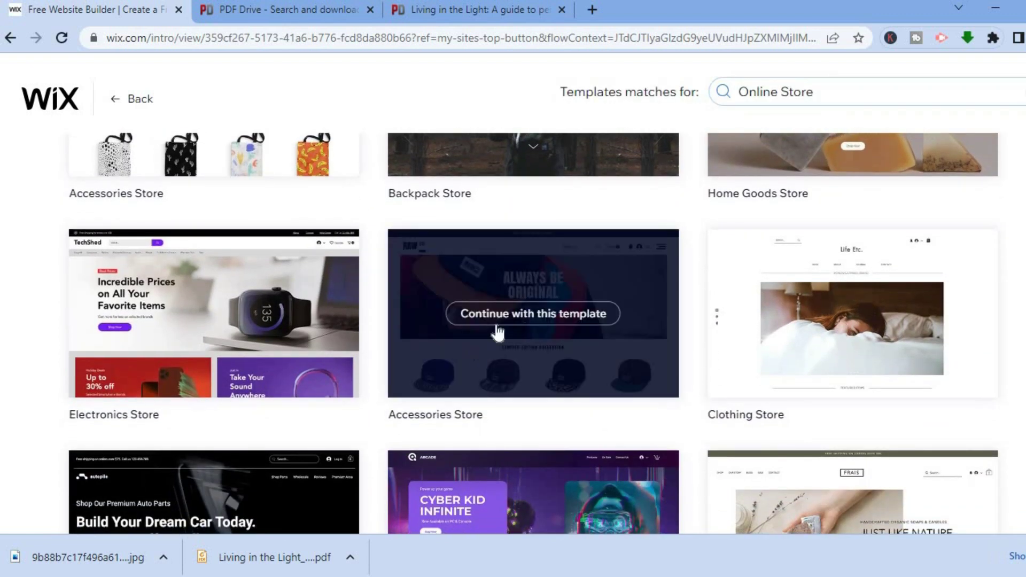
{"action": "left_click", "coordinate": [502, 314]}
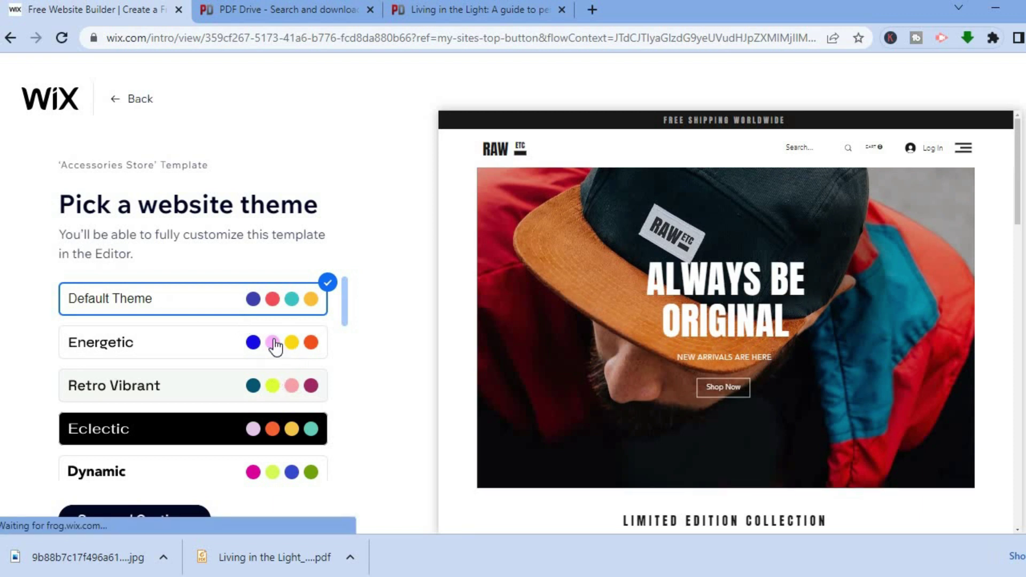
{"action": "left_click", "coordinate": [275, 346]}
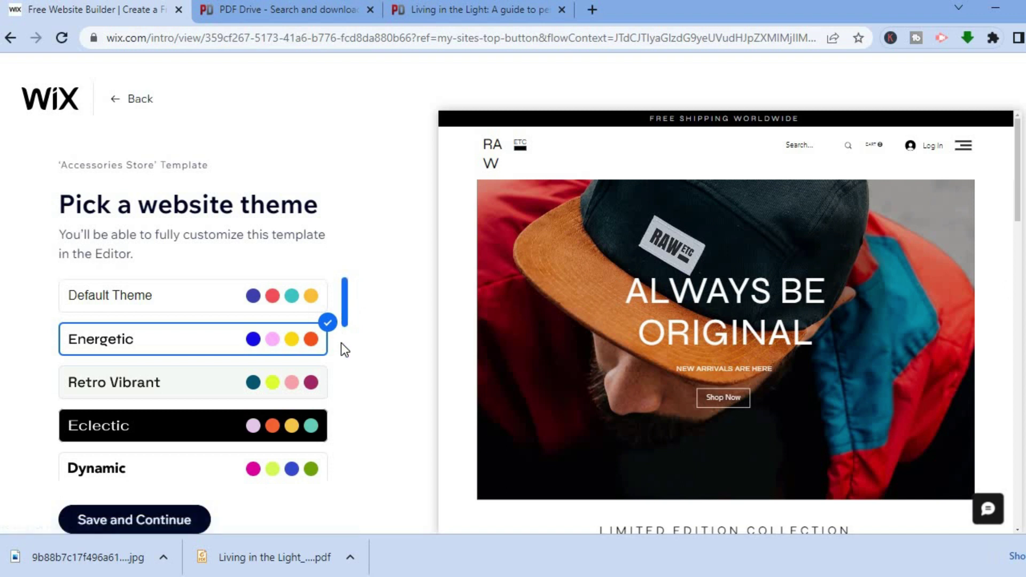
{"action": "scroll", "coordinate": [331, 358], "scroll_direction": "down", "scroll_amount": 3}
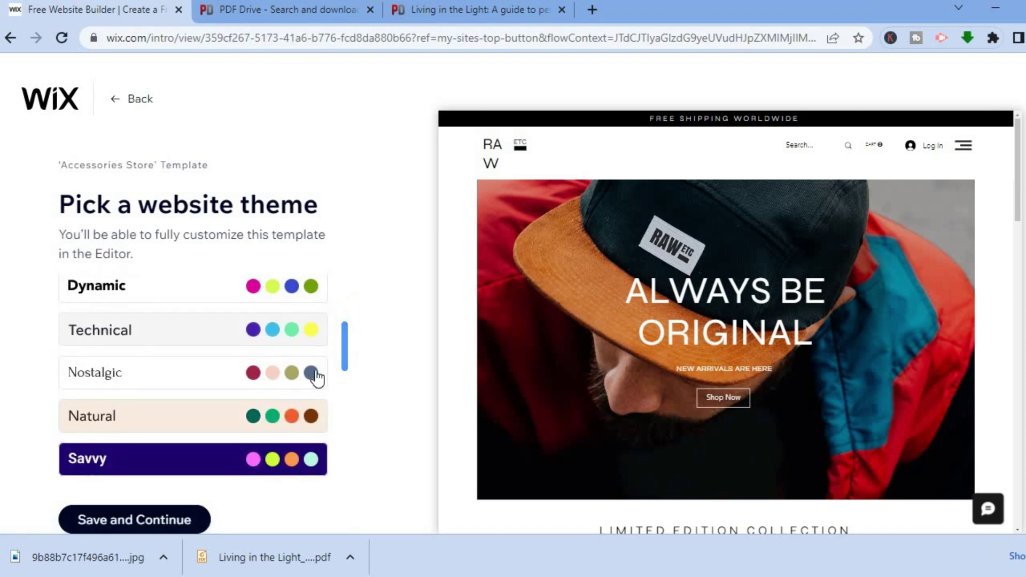
{"action": "left_click", "coordinate": [145, 523]}
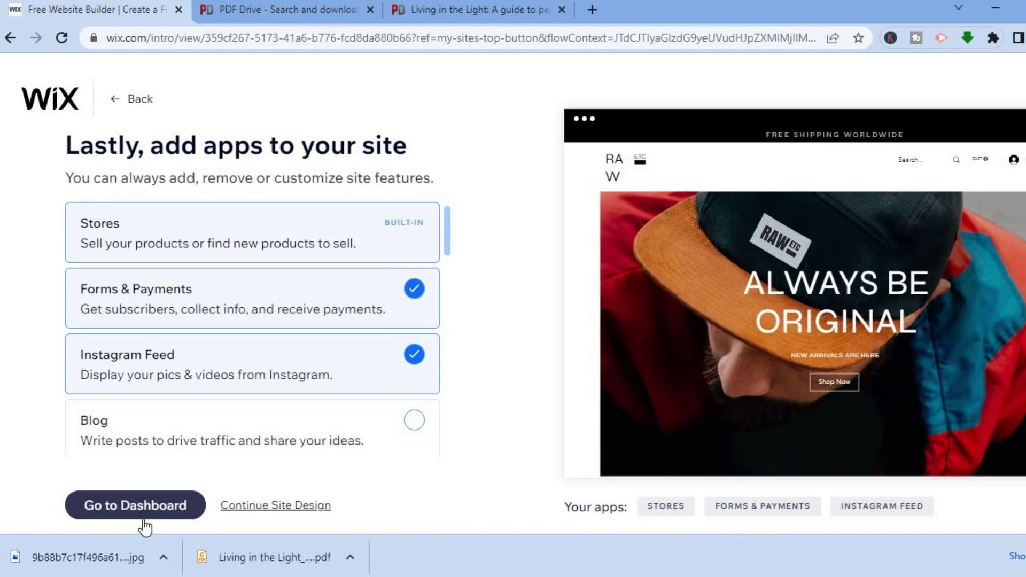
- Keep the default Stores, Forms & Payments and Instagram Feed apps, then go to the dashboard
{"action": "mouse_move", "coordinate": [331, 236]}
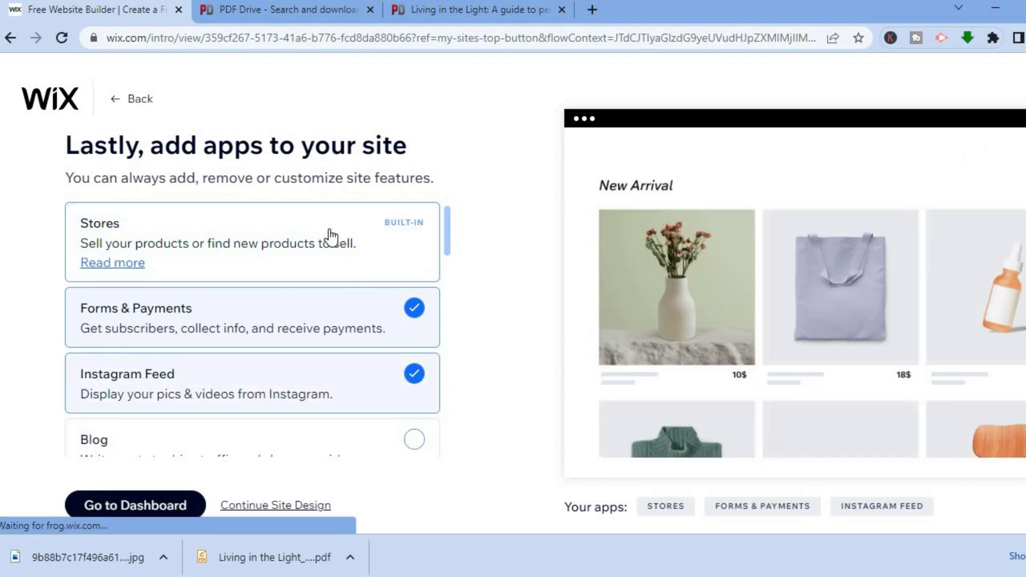
{"action": "left_click_drag", "start_coordinate": [448, 240], "coordinate": [443, 325]}
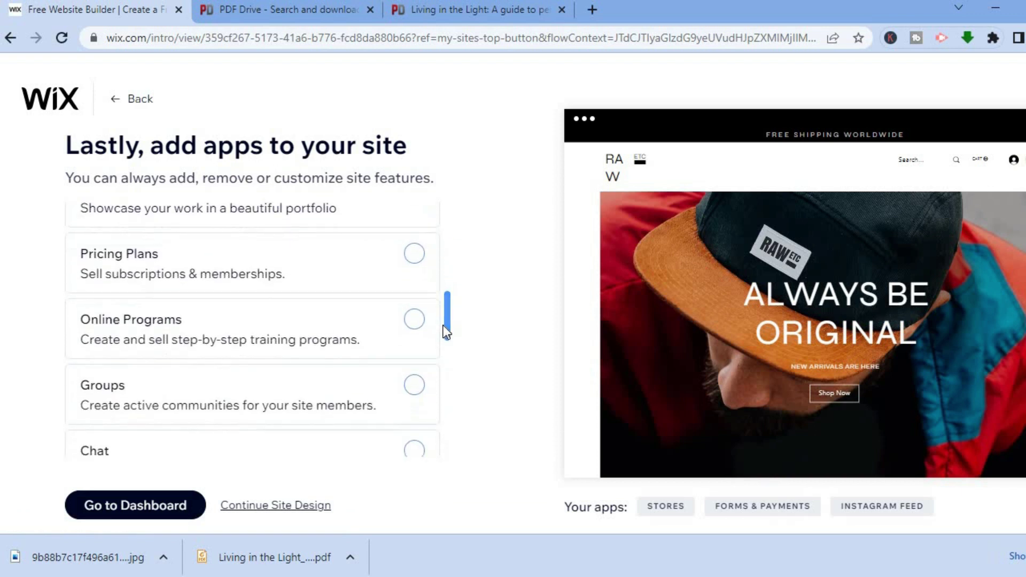
{"action": "mouse_move", "coordinate": [323, 355]}
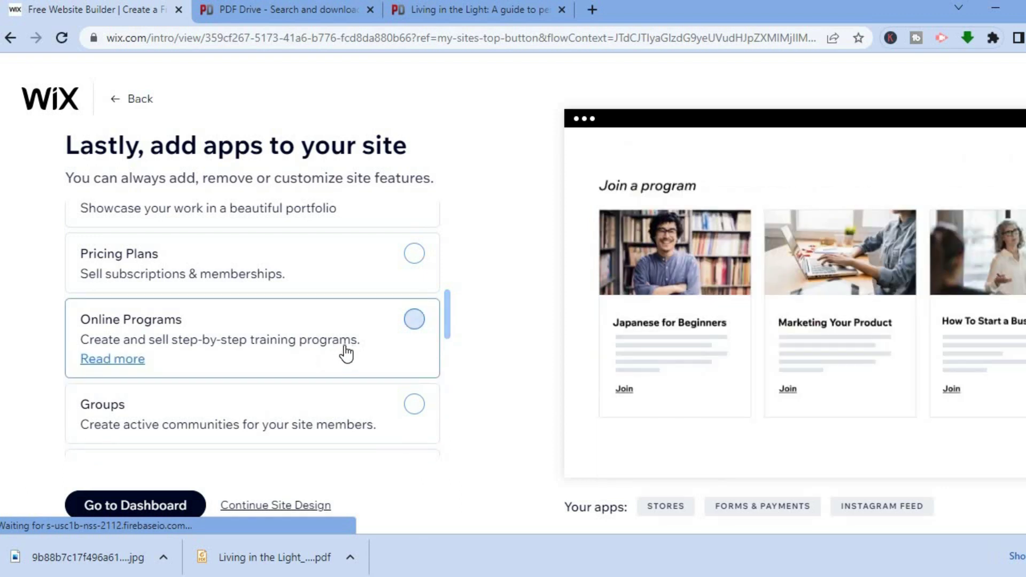
{"action": "left_click_drag", "start_coordinate": [448, 316], "coordinate": [442, 351]}
{"action": "mouse_move", "coordinate": [413, 282]}
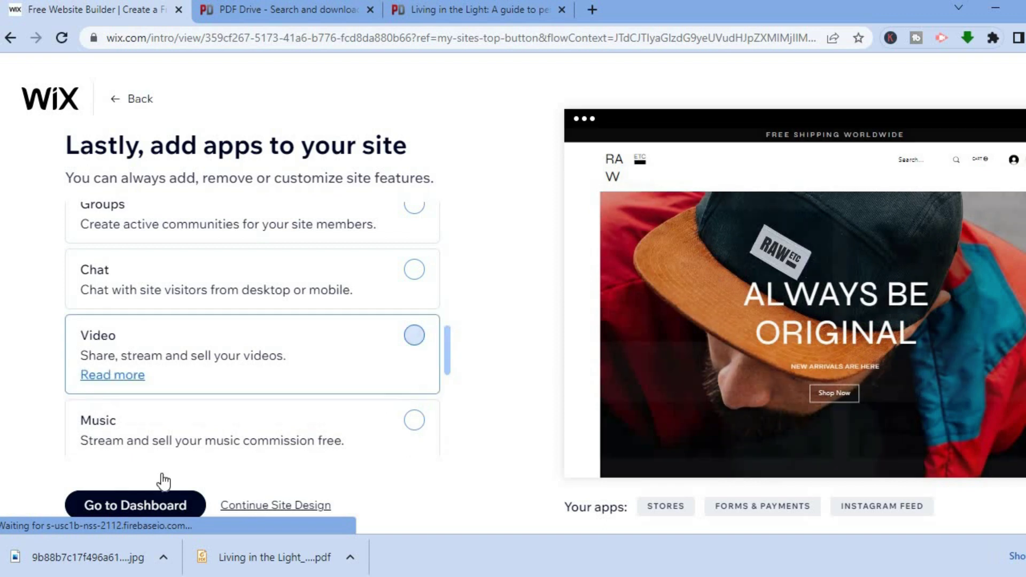
{"action": "left_click", "coordinate": [137, 507]}
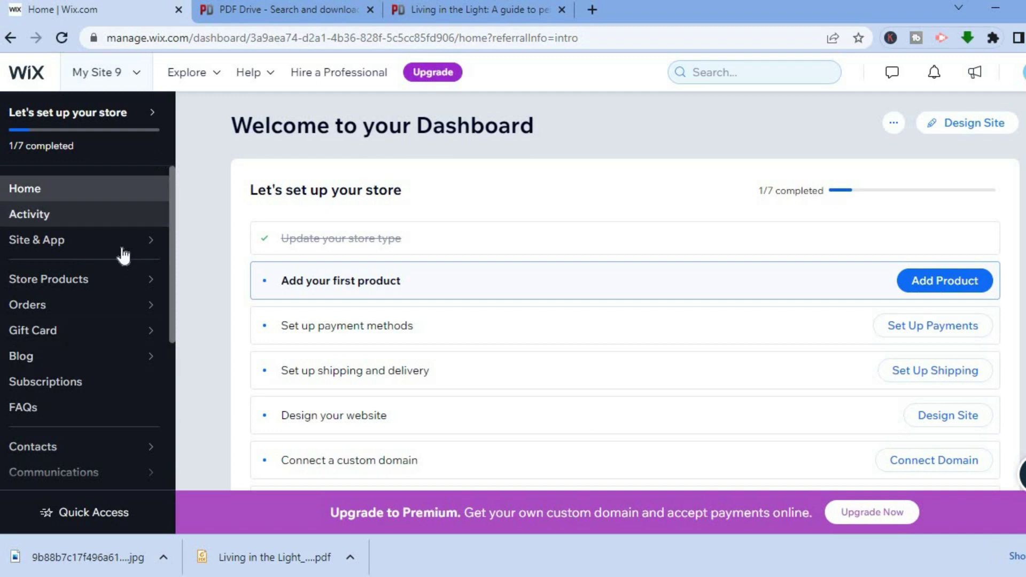
- Open the store's Products list and bring up the New Product options
{"action": "mouse_move", "coordinate": [115, 285]}
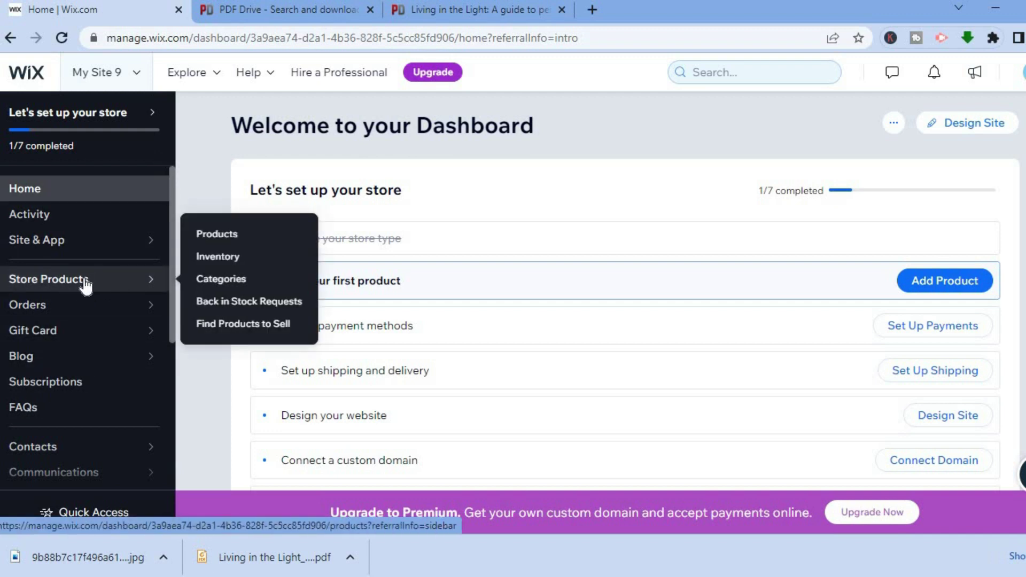
{"action": "left_click", "coordinate": [217, 237]}
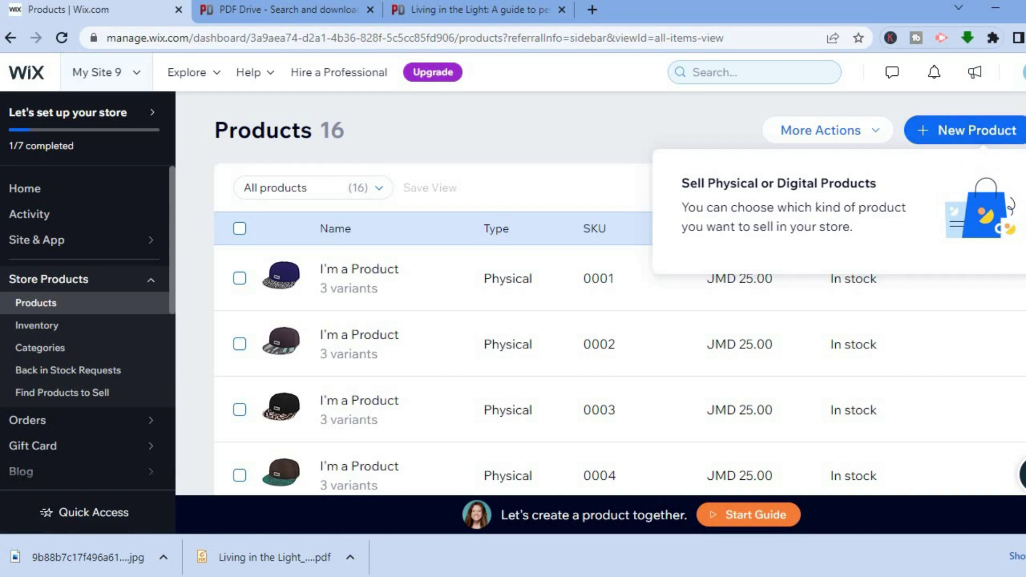
{"action": "left_click", "coordinate": [982, 137]}
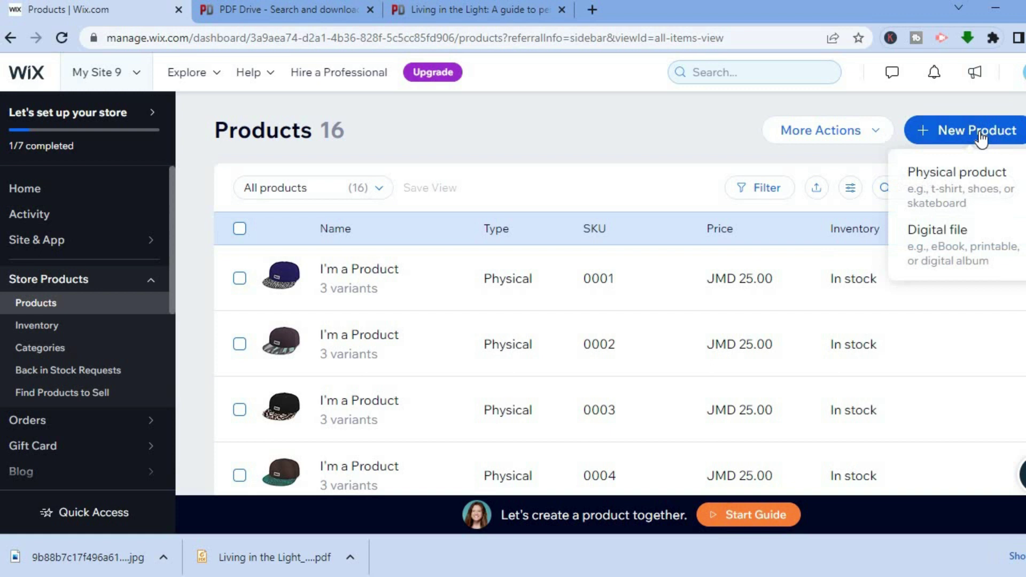
- Start a Digital file product, then switch to the PDF Drive tab
{"action": "left_click", "coordinate": [969, 252]}
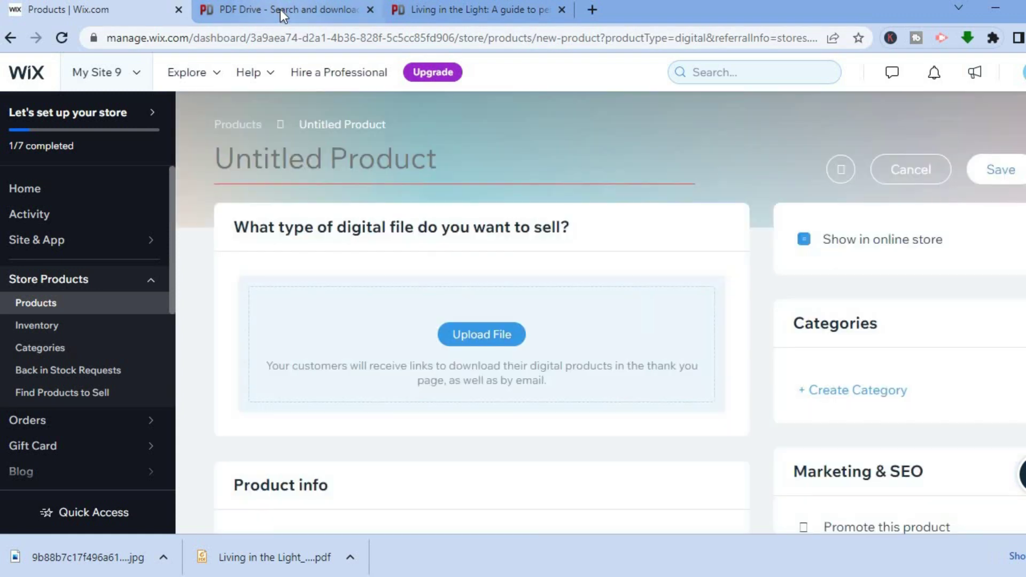
{"action": "left_click", "coordinate": [282, 11]}
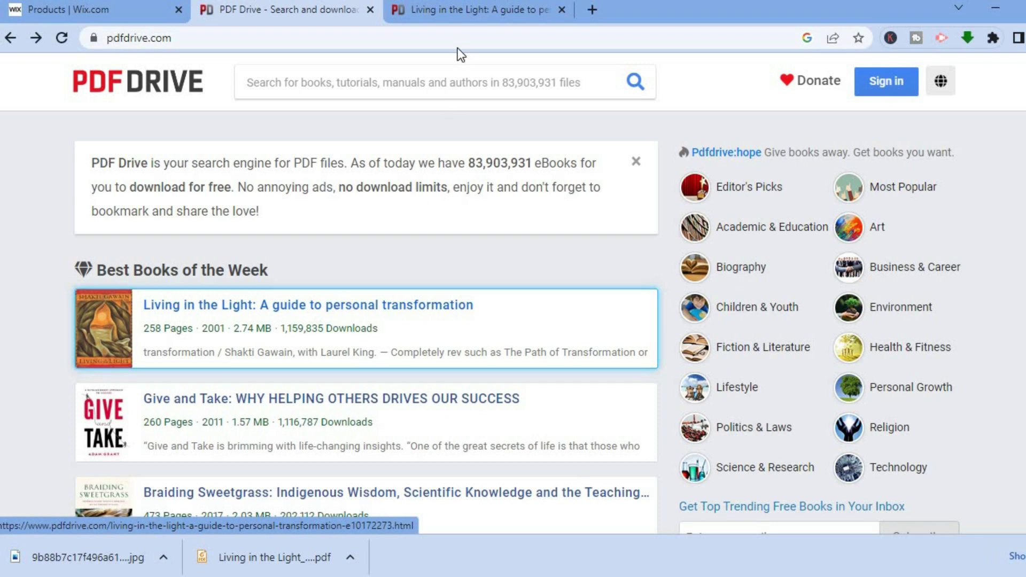
- View the 'Living in the Light' book page, then return to the Wix product form
{"action": "left_click", "coordinate": [455, 7]}
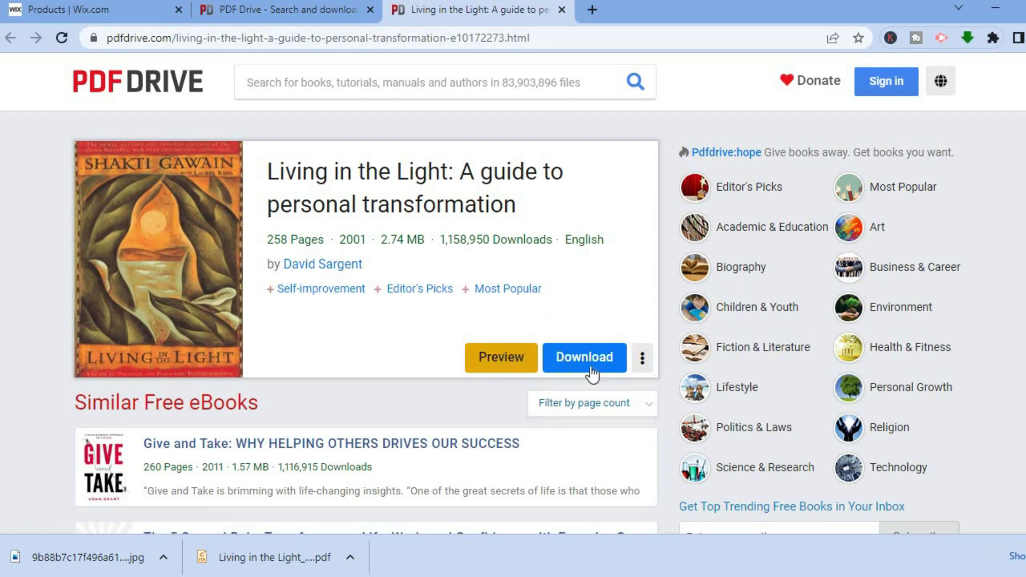
{"action": "left_click", "coordinate": [129, 9]}
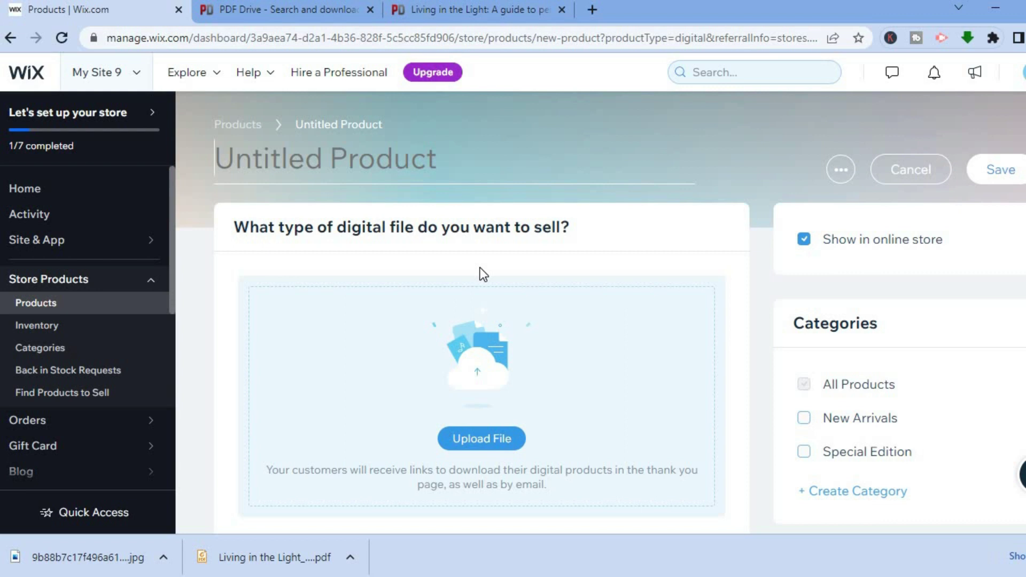
- Attach the 'Living in the Light' PDF (2.9MB) as the product's digital file
{"action": "left_click", "coordinate": [488, 442]}
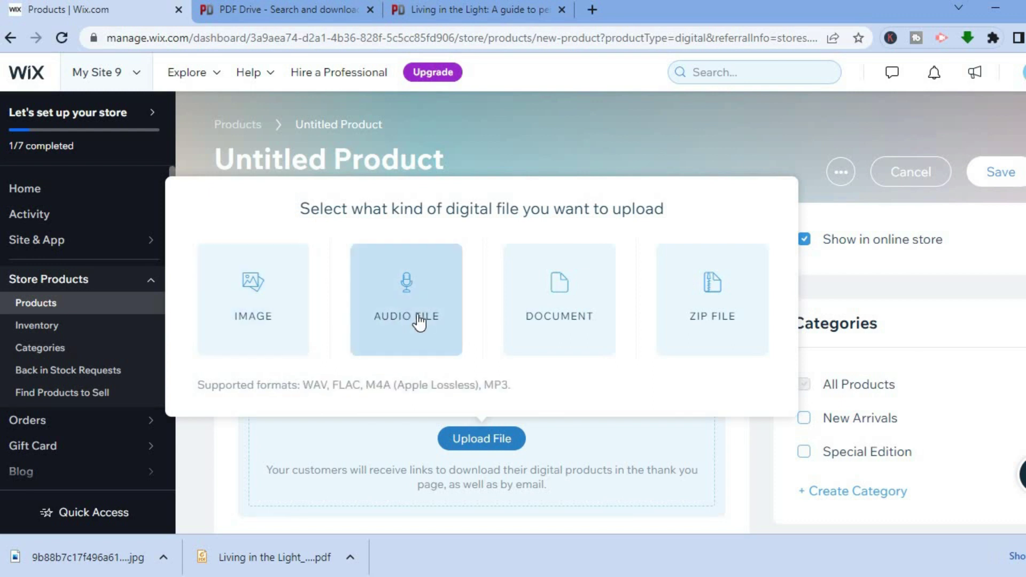
{"action": "left_click", "coordinate": [708, 309]}
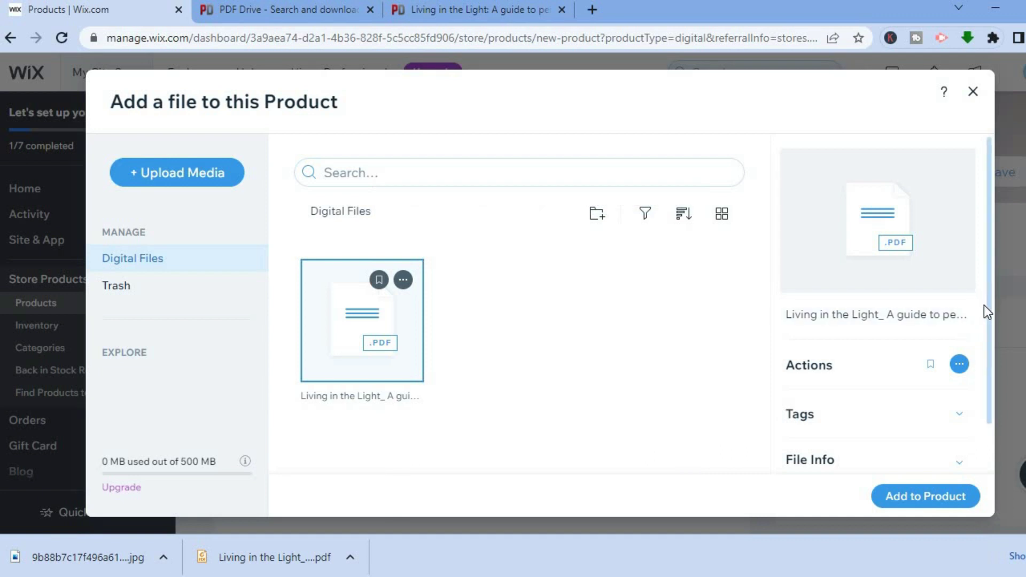
{"action": "scroll", "coordinate": [986, 342], "scroll_direction": "down", "scroll_amount": 1}
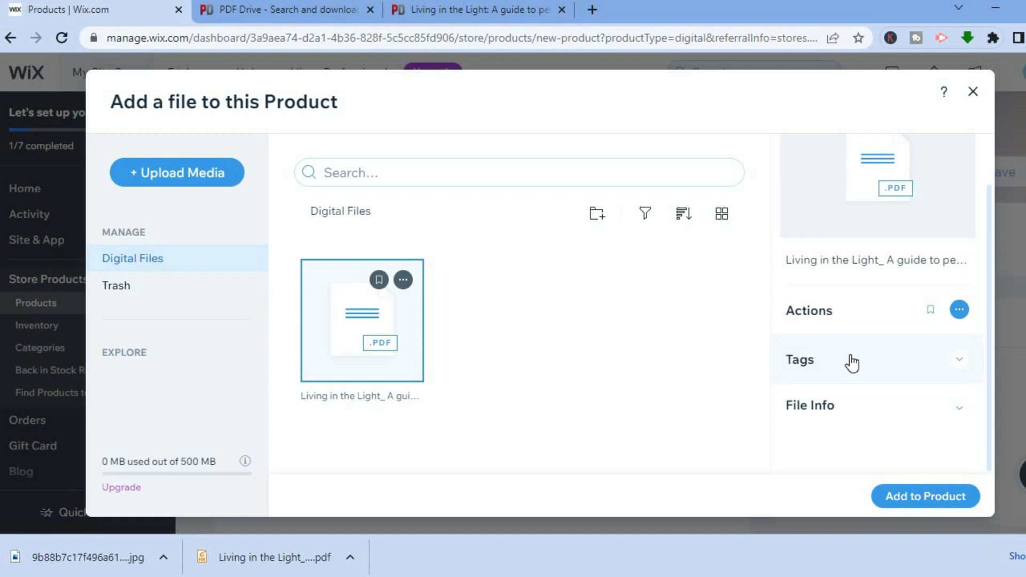
{"action": "left_click", "coordinate": [908, 498]}
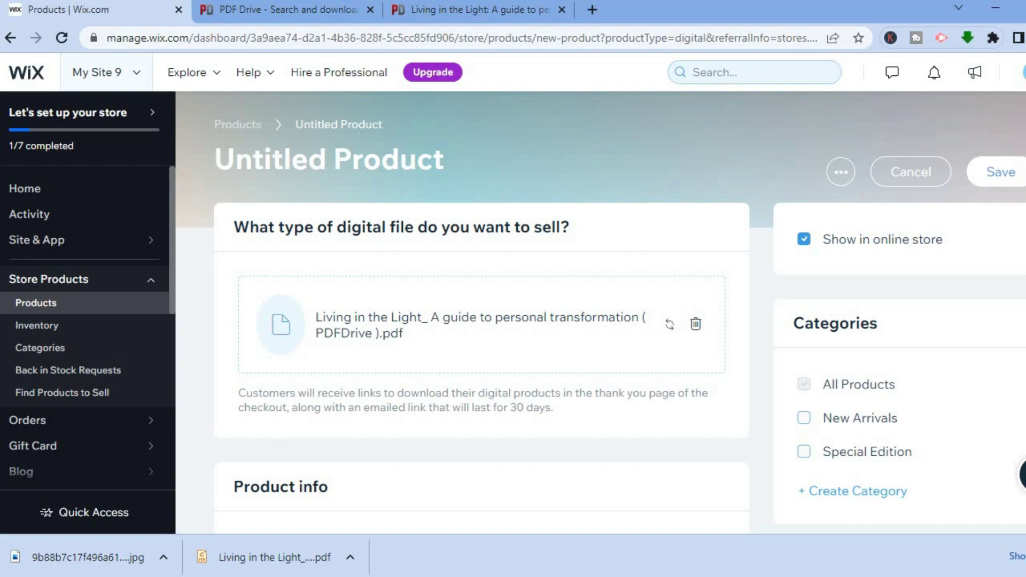
- Copy the title 'Living in the Light: A guide to personal transformation' from PDF Drive
{"action": "scroll", "coordinate": [390, 329], "scroll_direction": "down", "scroll_amount": 2}
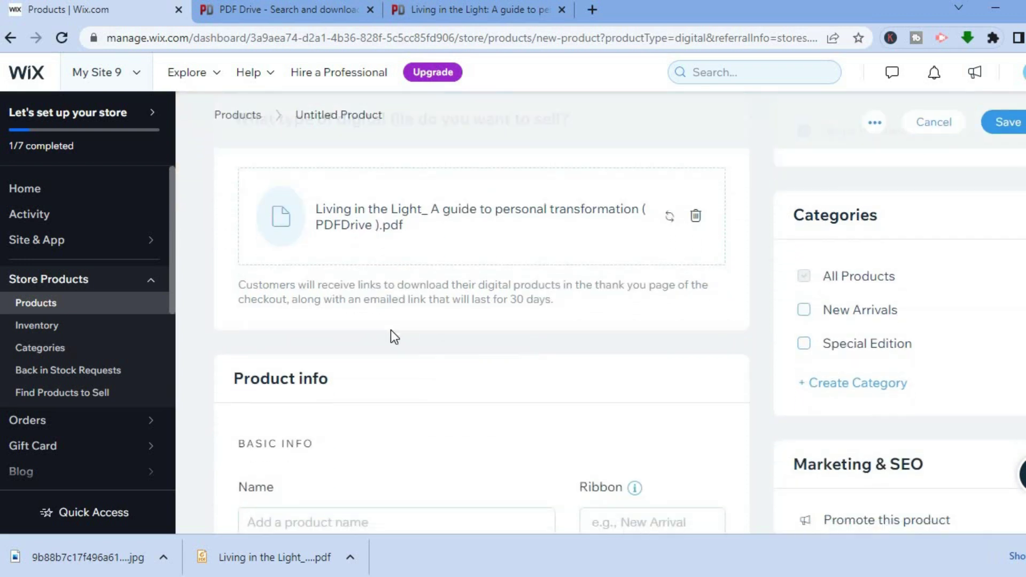
{"action": "left_click_drag", "start_coordinate": [323, 291], "coordinate": [325, 290]}
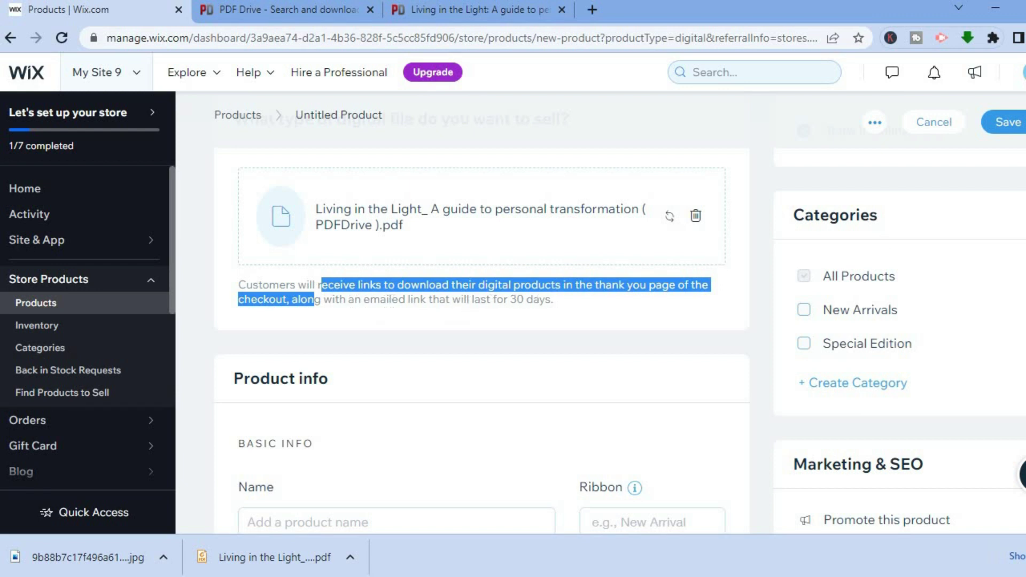
{"action": "scroll", "coordinate": [608, 238], "scroll_direction": "down", "scroll_amount": 3}
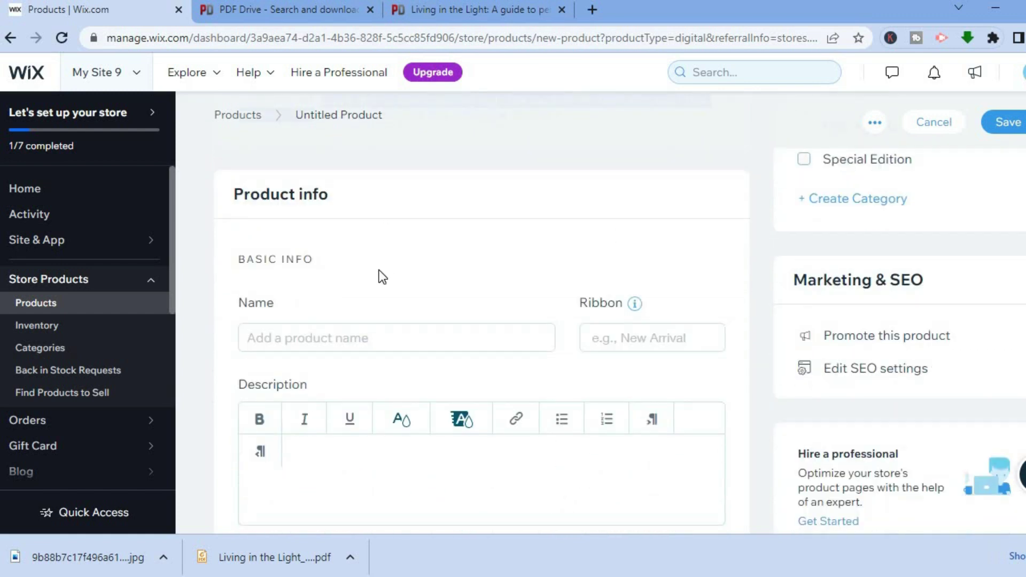
{"action": "left_click", "coordinate": [312, 335]}
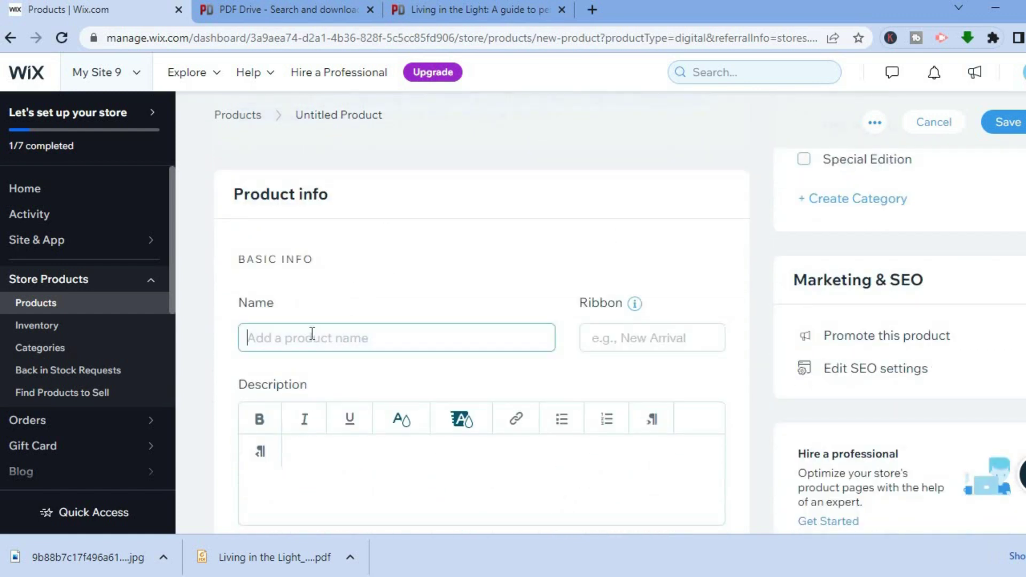
{"action": "left_click", "coordinate": [428, 10]}
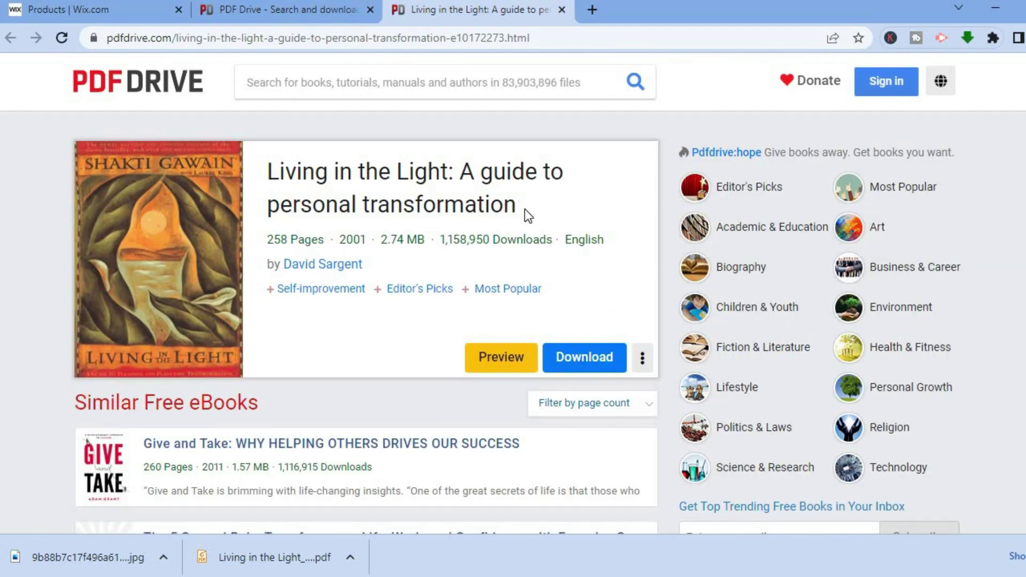
{"action": "left_click_drag", "start_coordinate": [521, 211], "coordinate": [270, 173]}
{"action": "key", "text": "ctrl+c"}
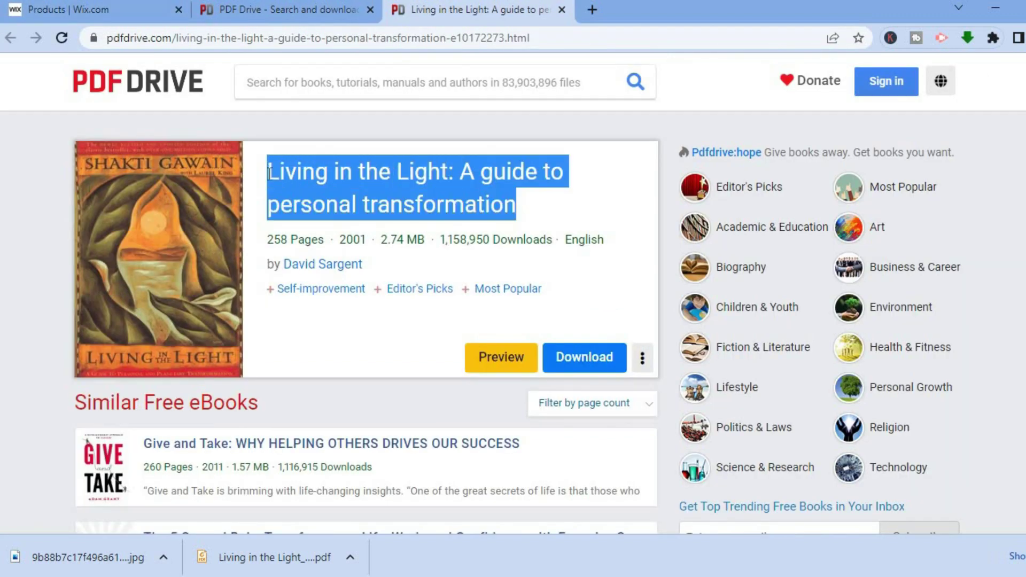
{"action": "key", "text": "ctrl+Tab"}
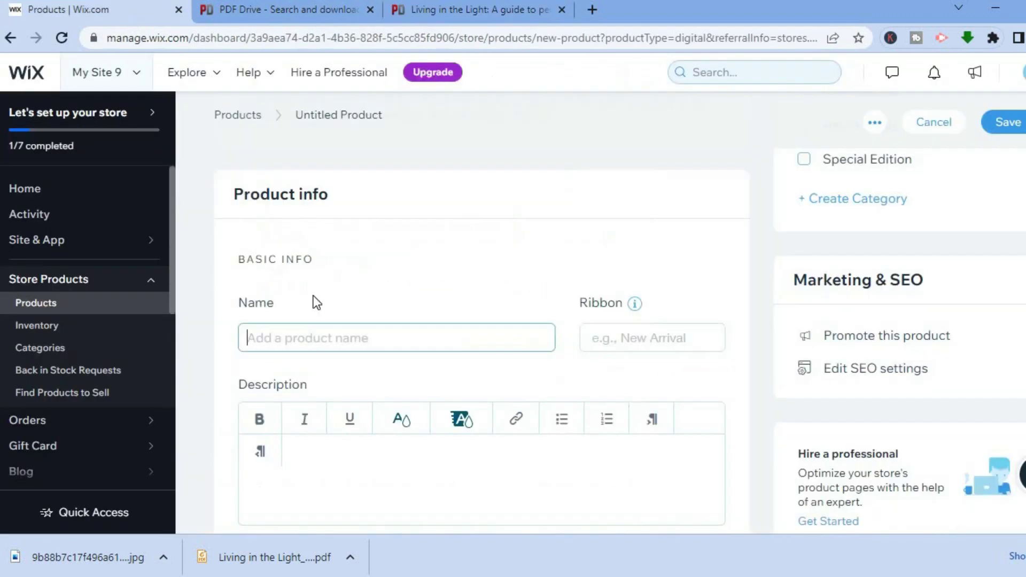
{"action": "right_click", "coordinate": [282, 346]}
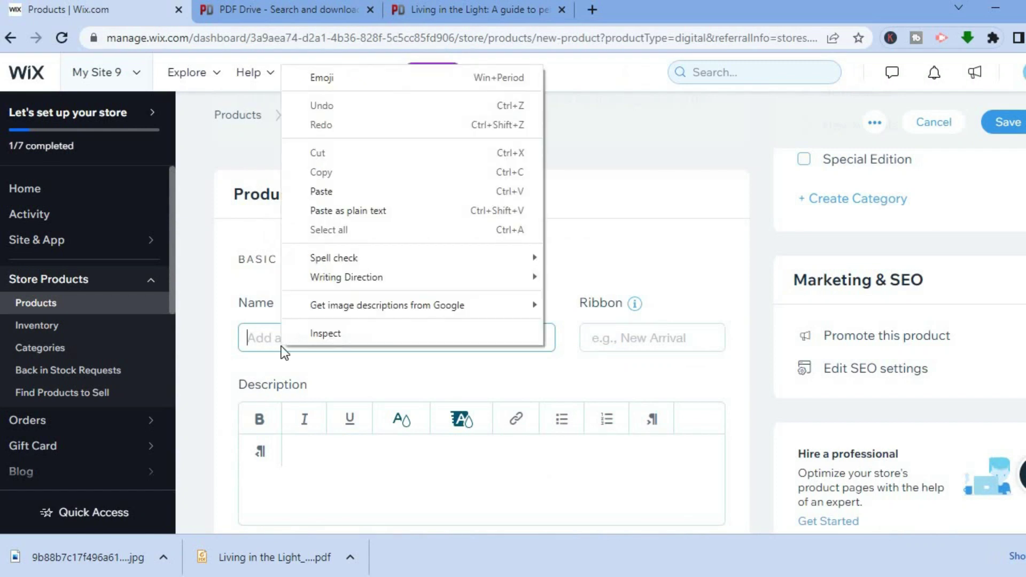
- Paste the copied book title as both the product name and its description
{"action": "left_click", "coordinate": [338, 193]}
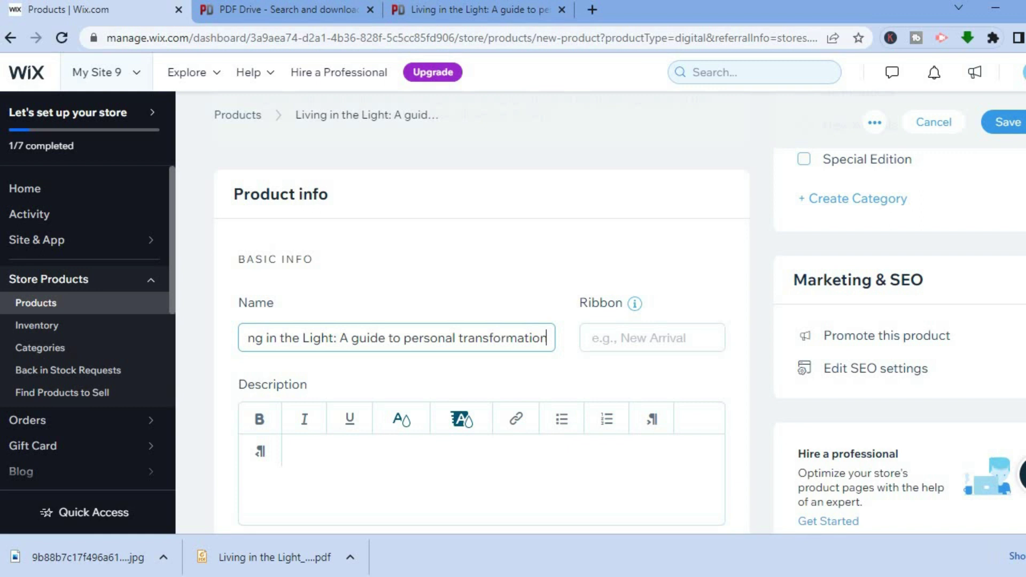
{"action": "scroll", "coordinate": [557, 283], "scroll_direction": "down", "scroll_amount": 4}
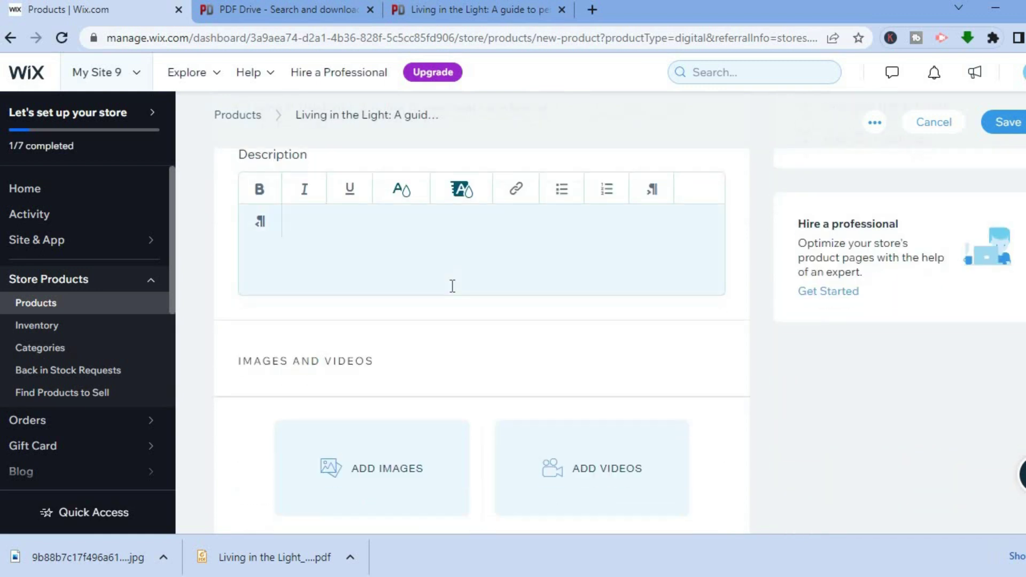
{"action": "left_click", "coordinate": [348, 233]}
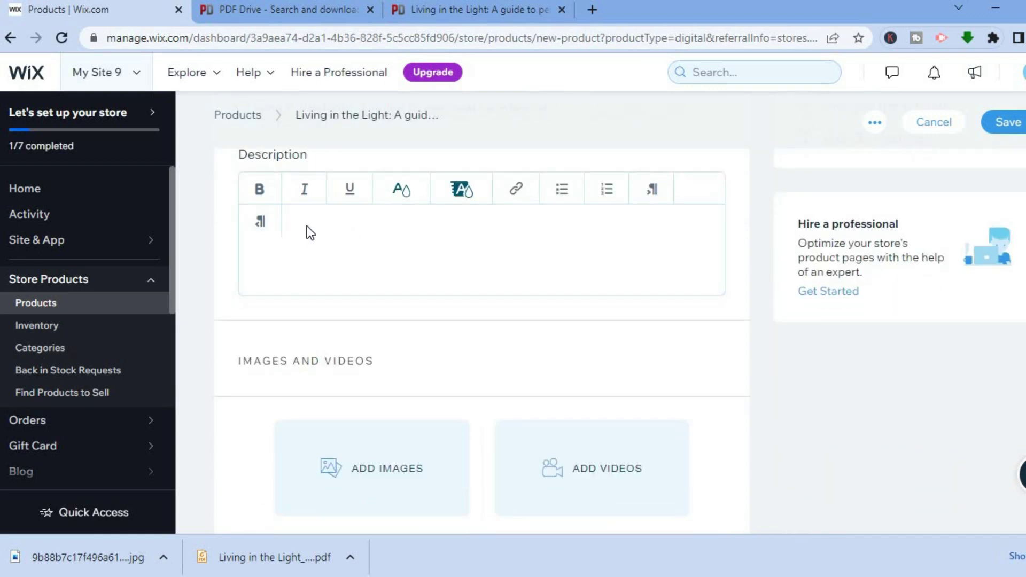
{"action": "left_click", "coordinate": [314, 253]}
{"action": "right_click", "coordinate": [313, 252]}
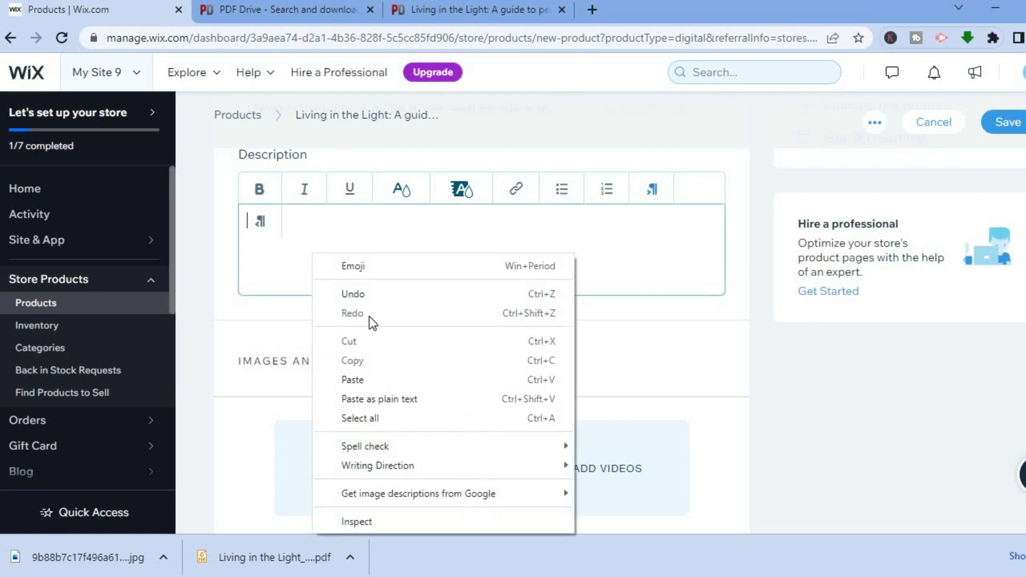
{"action": "left_click", "coordinate": [364, 380]}
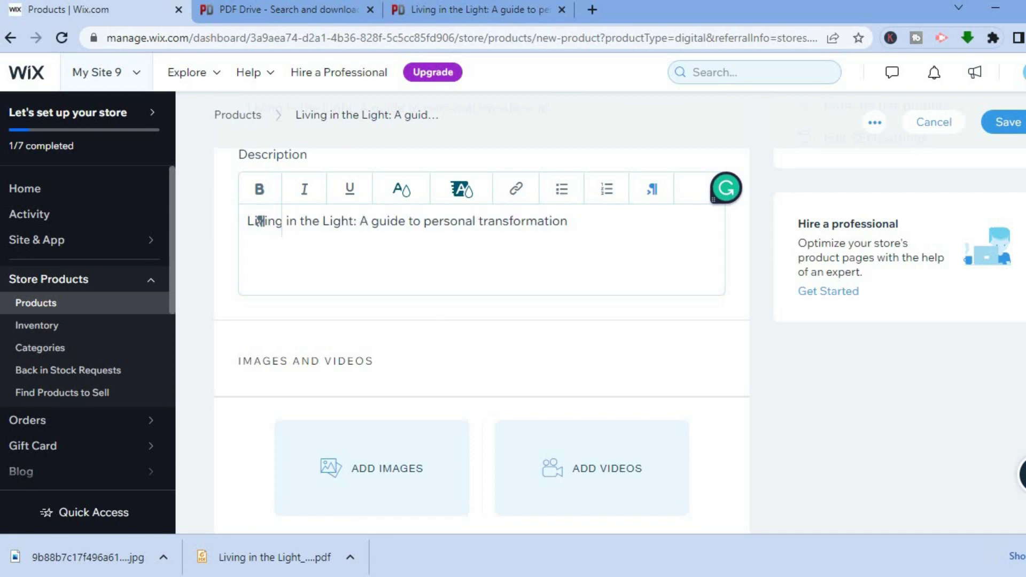
{"action": "scroll", "coordinate": [260, 221], "scroll_direction": "down", "scroll_amount": 3}
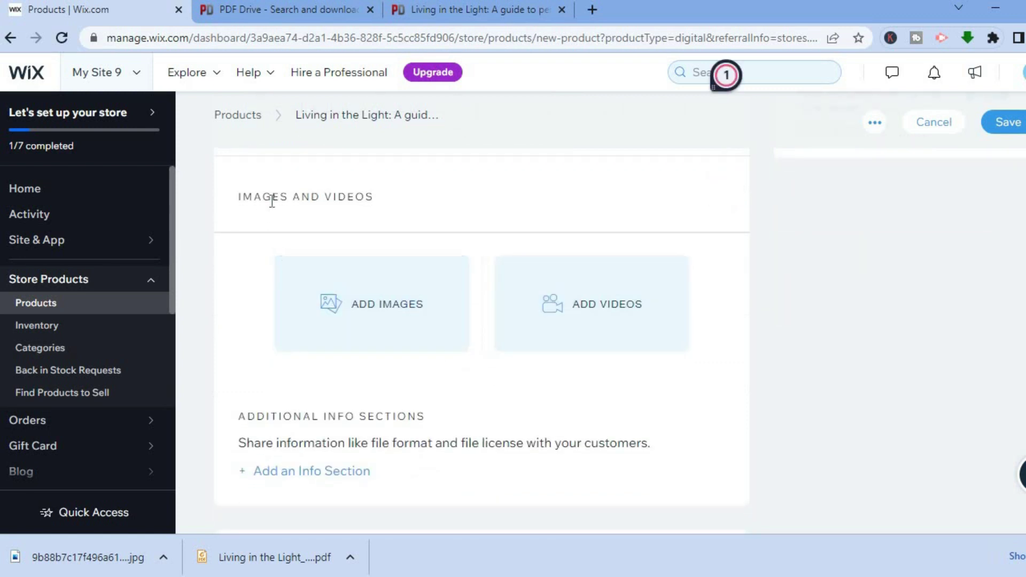
- Upload the downloaded 25KB cover JPG from Downloads to the product images
{"action": "left_click", "coordinate": [372, 315]}
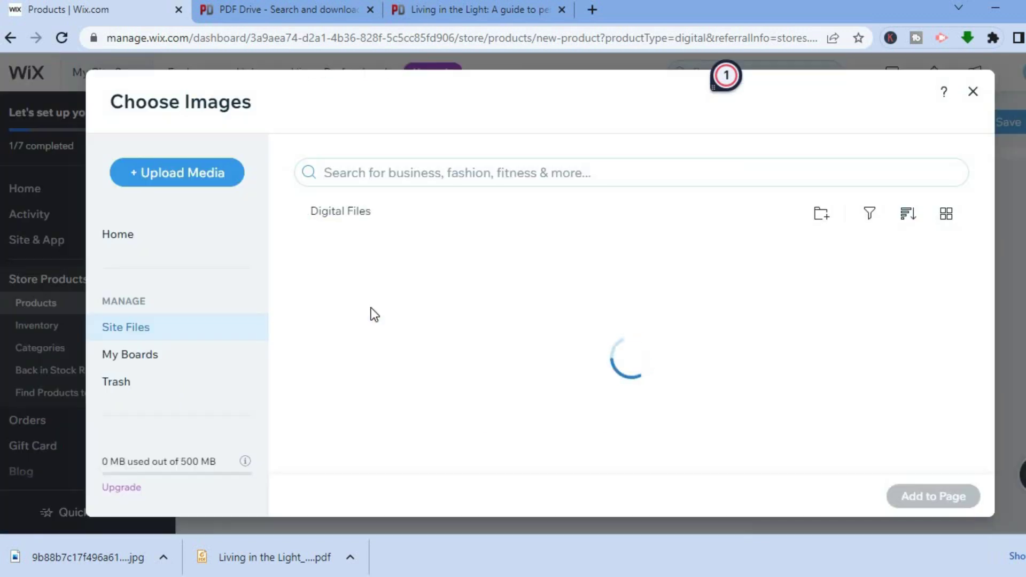
{"action": "left_click", "coordinate": [183, 173]}
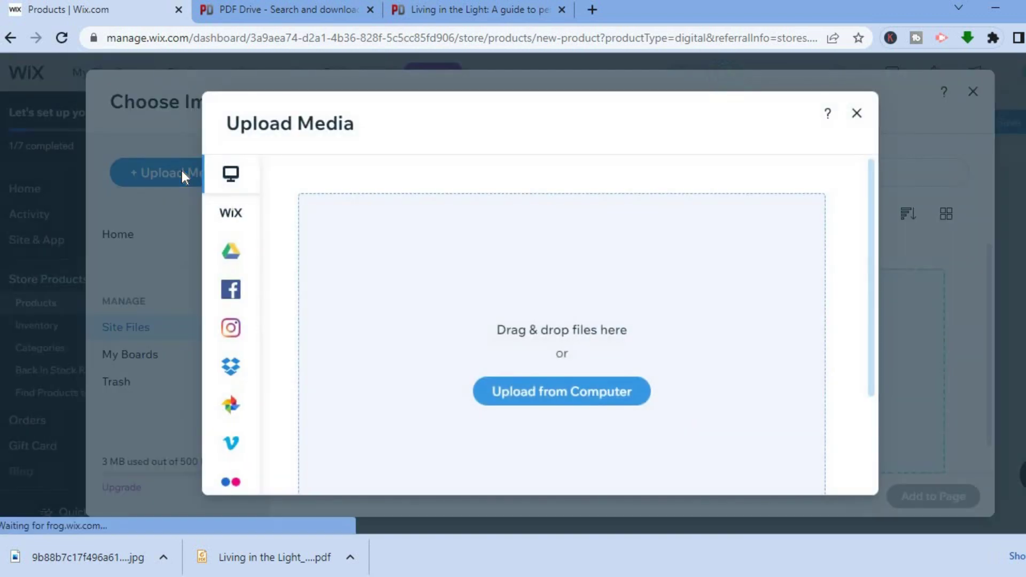
{"action": "left_click", "coordinate": [518, 392]}
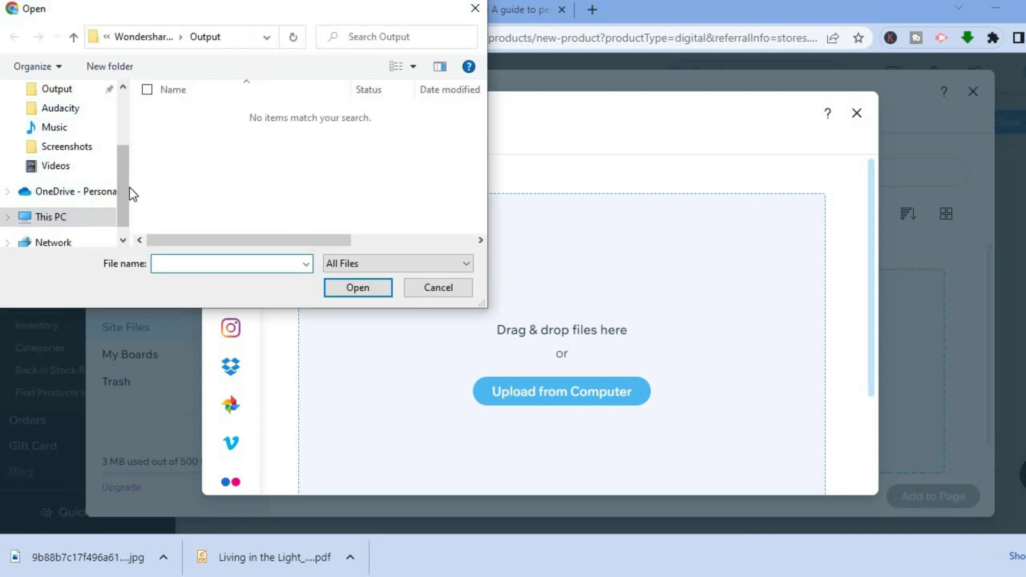
{"action": "left_click_drag", "start_coordinate": [121, 187], "coordinate": [127, 136]}
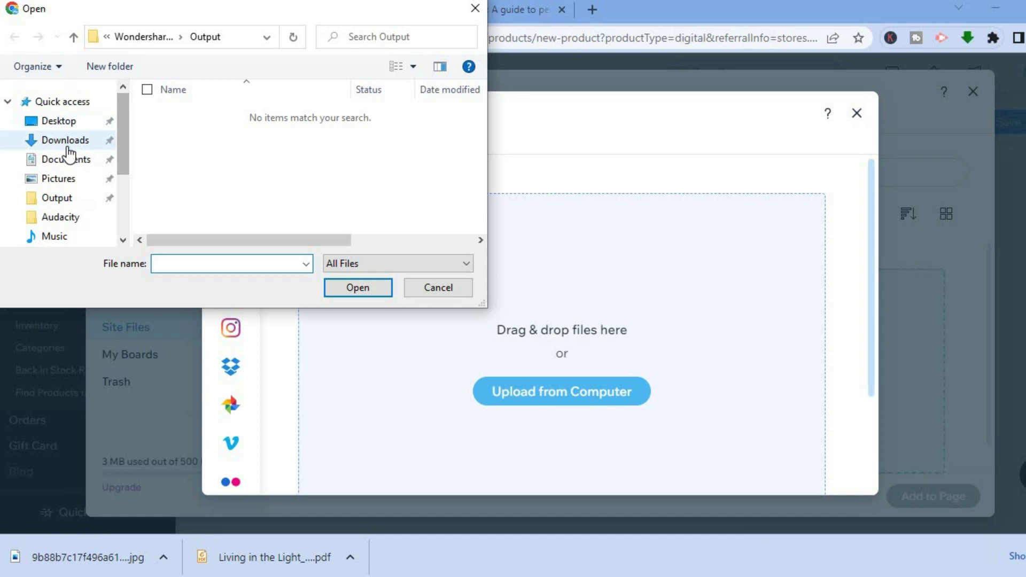
{"action": "left_click", "coordinate": [67, 147]}
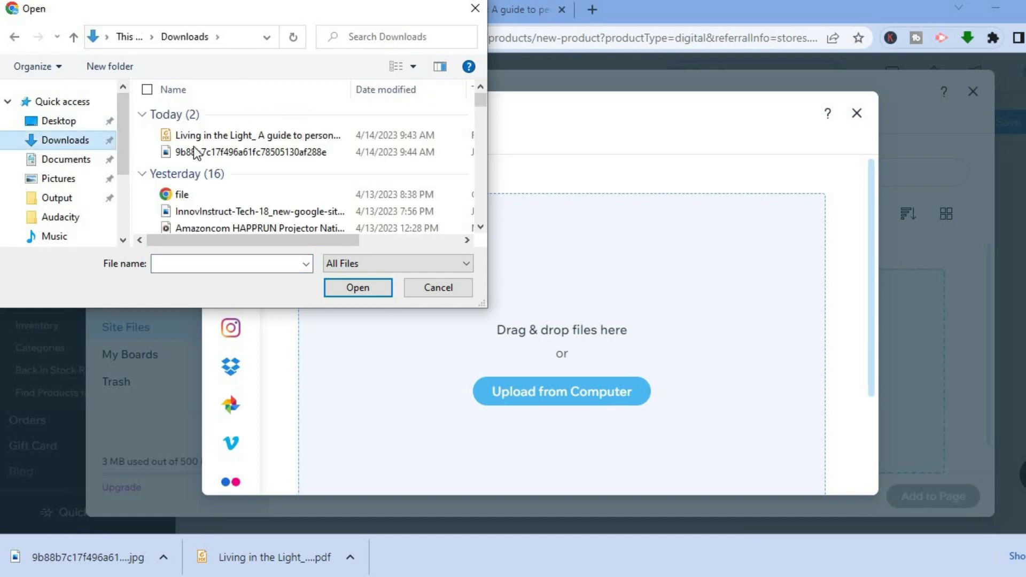
{"action": "left_click", "coordinate": [219, 151]}
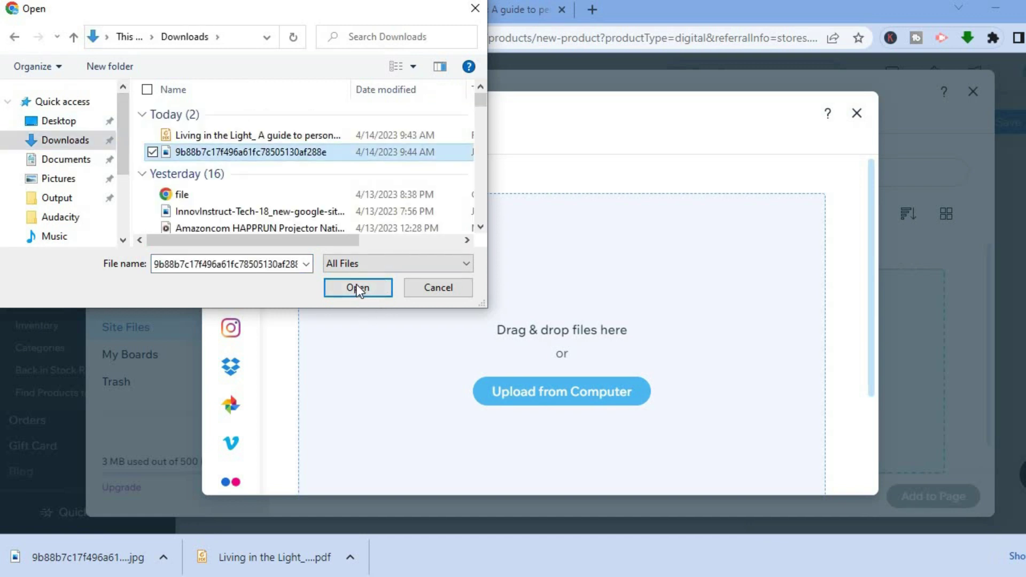
{"action": "left_click", "coordinate": [358, 288]}
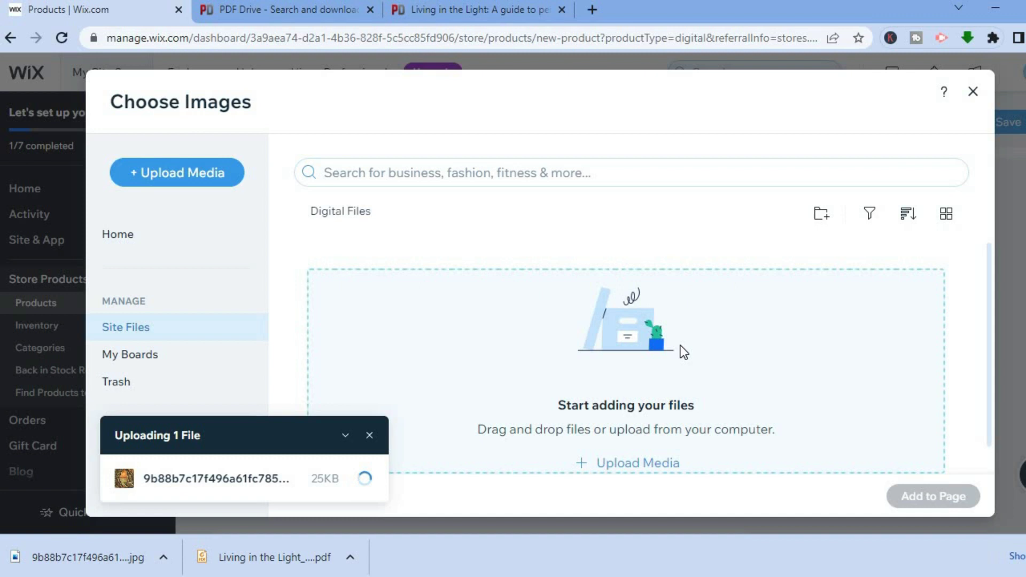
- Attach the uploaded book cover as the product image, then scroll down to Pricing
{"action": "left_click", "coordinate": [929, 496]}
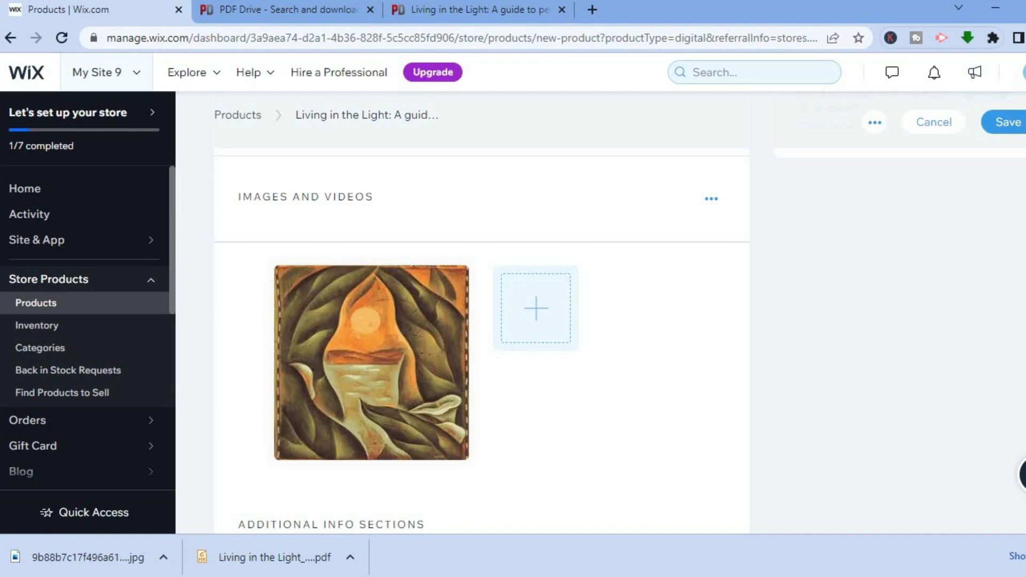
{"action": "scroll", "coordinate": [592, 338], "scroll_direction": "down", "scroll_amount": 5}
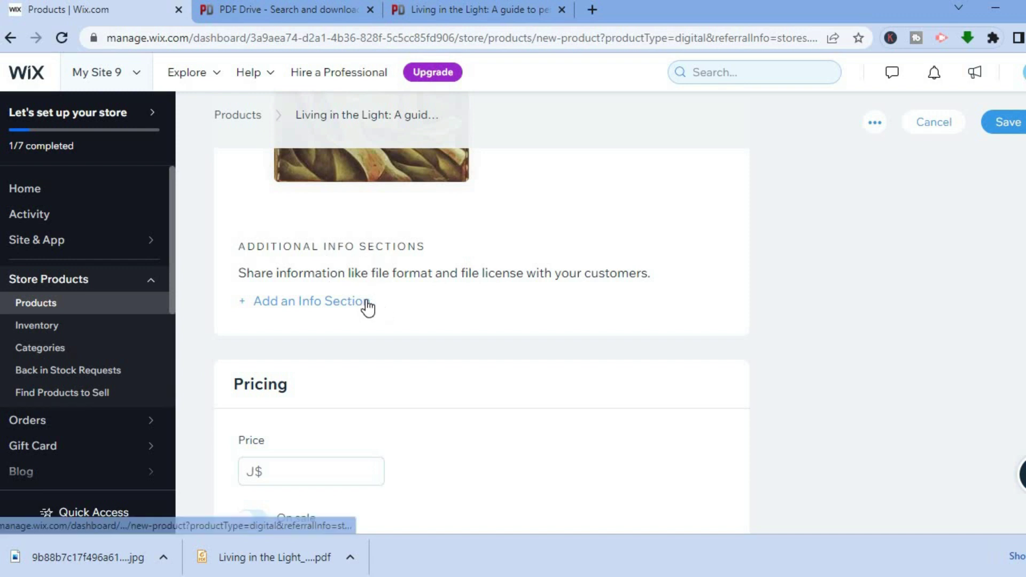
{"action": "scroll", "coordinate": [482, 343], "scroll_direction": "down", "scroll_amount": 3}
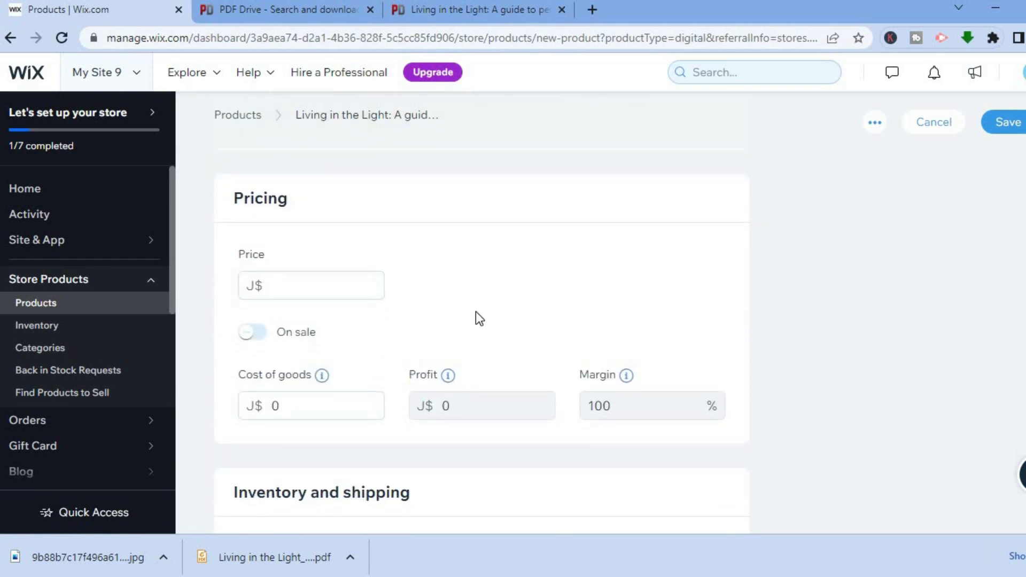
- Enter a product price of J$25, leaving sale pricing off
{"action": "left_click", "coordinate": [289, 296]}
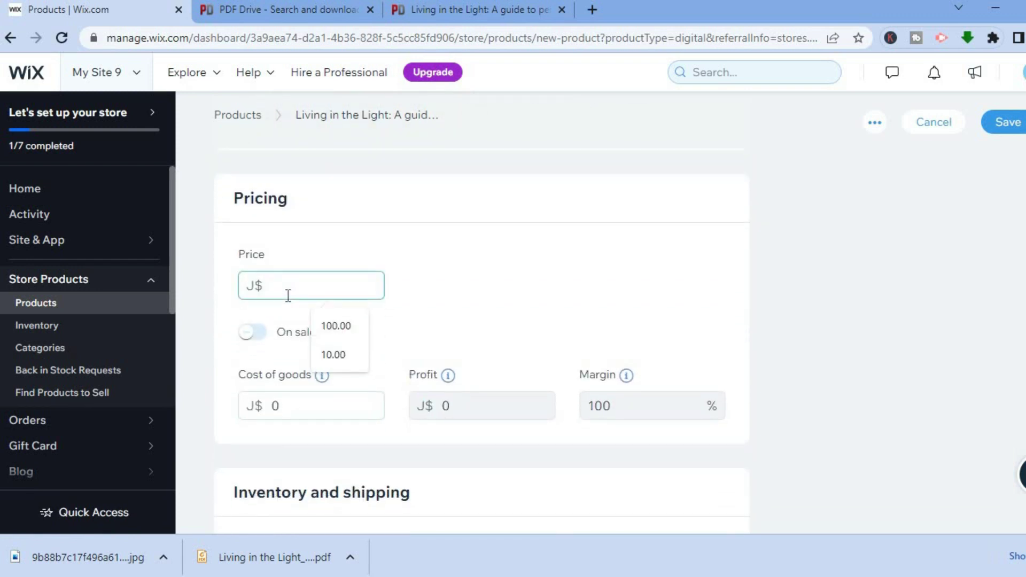
{"action": "left_click", "coordinate": [259, 293]}
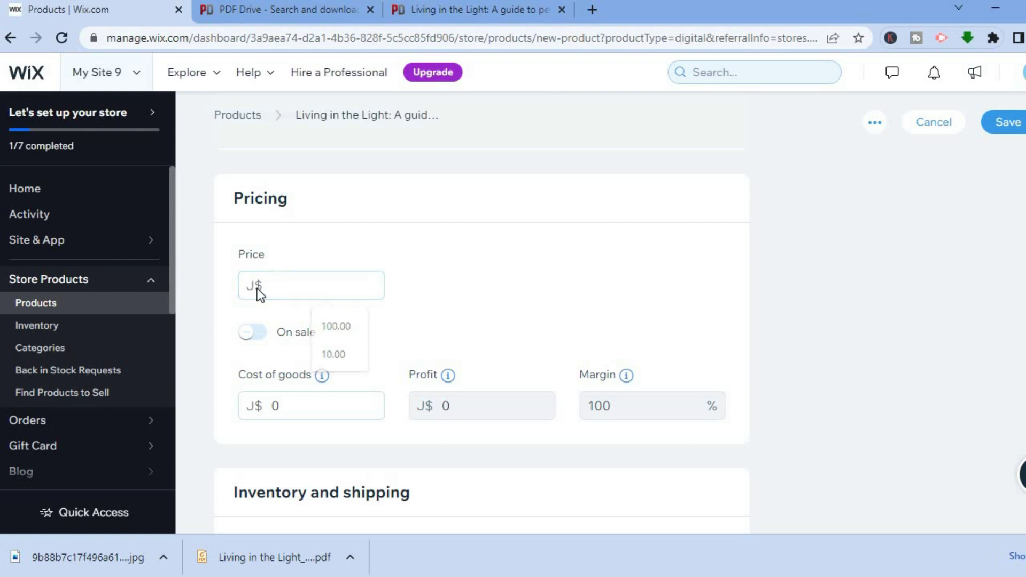
{"action": "left_click", "coordinate": [284, 289]}
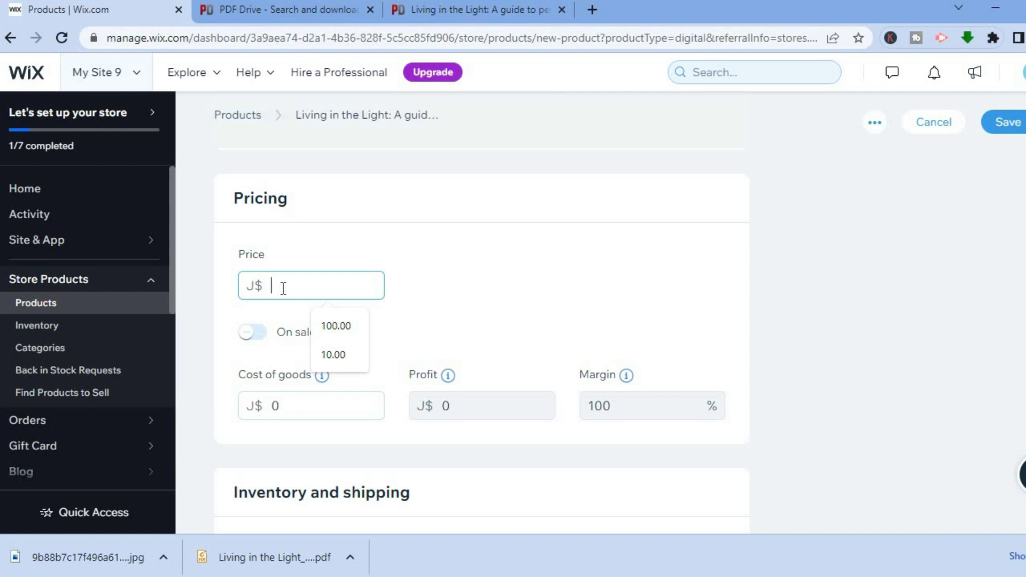
{"action": "type", "text": "25"}
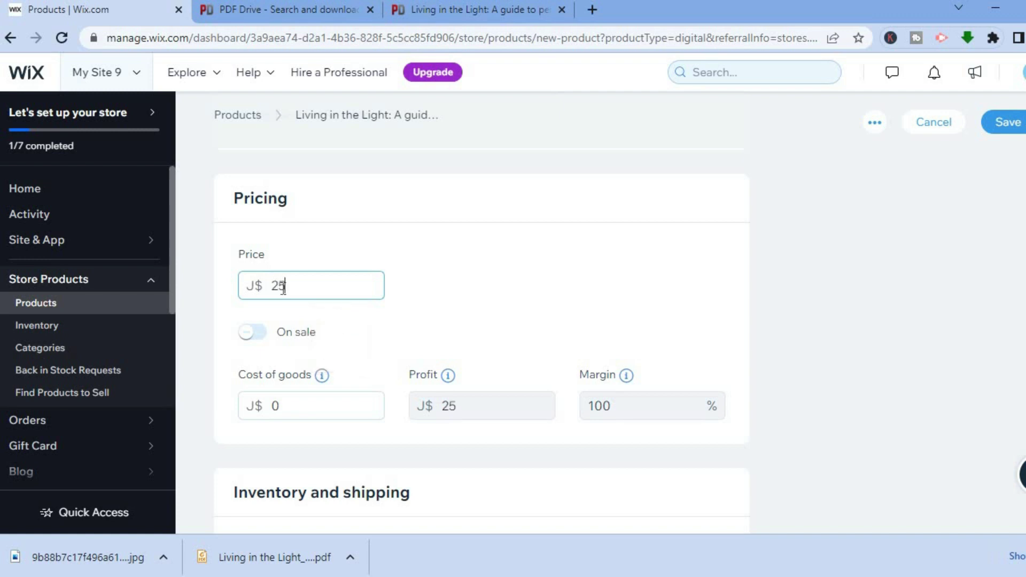
{"action": "left_click", "coordinate": [262, 335]}
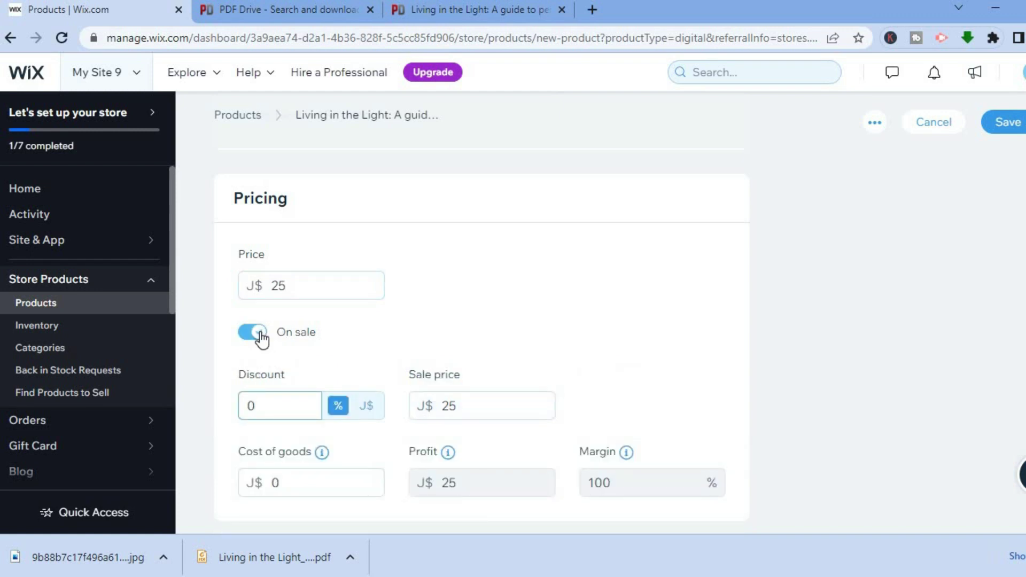
{"action": "left_click", "coordinate": [262, 335]}
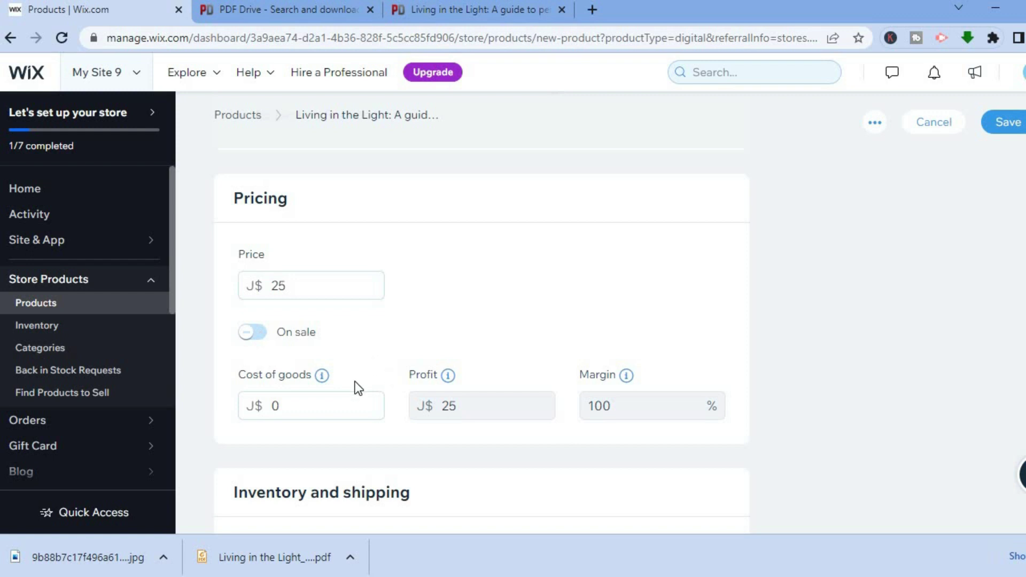
- Replace the cost of goods with J$5, giving J$20 profit and an 80% margin
{"action": "left_click", "coordinate": [296, 408]}
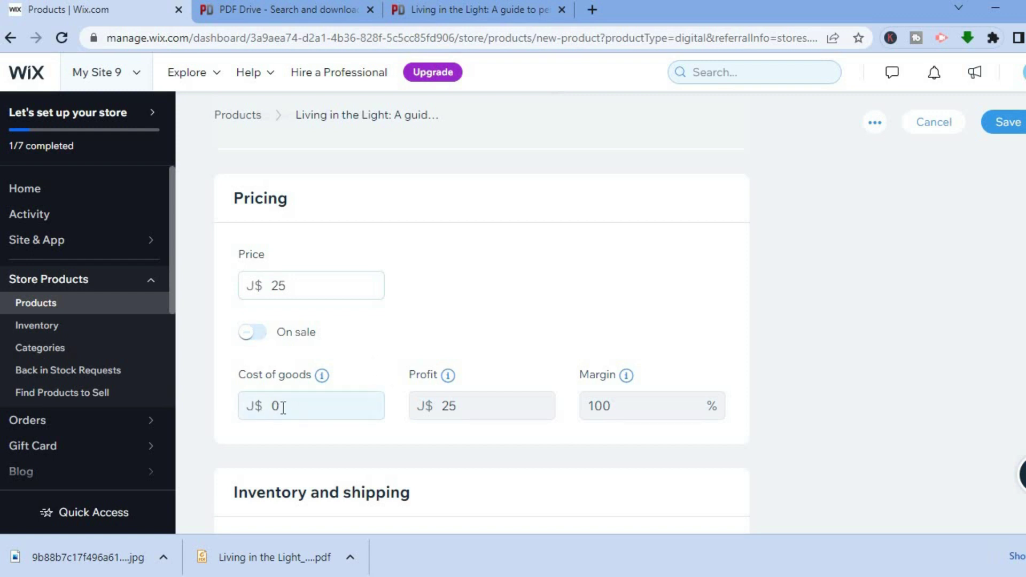
{"action": "left_click", "coordinate": [293, 406]}
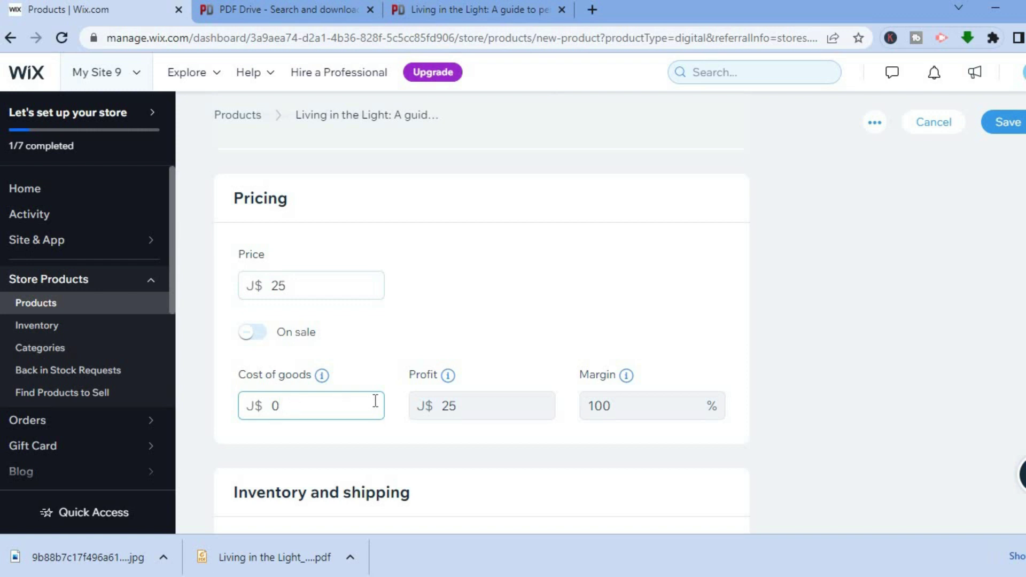
{"action": "double_click", "coordinate": [275, 407]}
{"action": "type", "text": "5"}
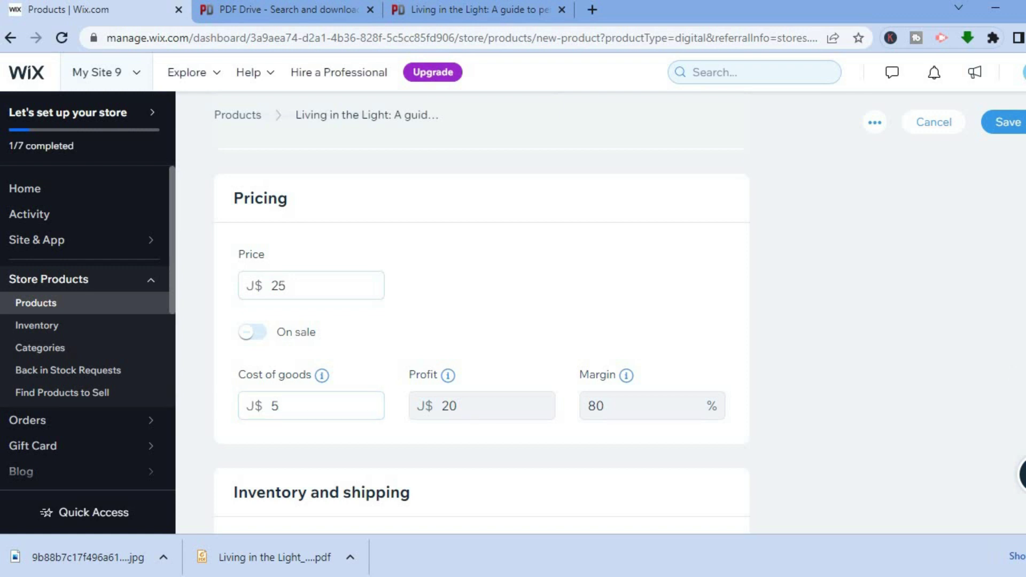
{"action": "scroll", "coordinate": [482, 342], "scroll_direction": "down", "scroll_amount": 4}
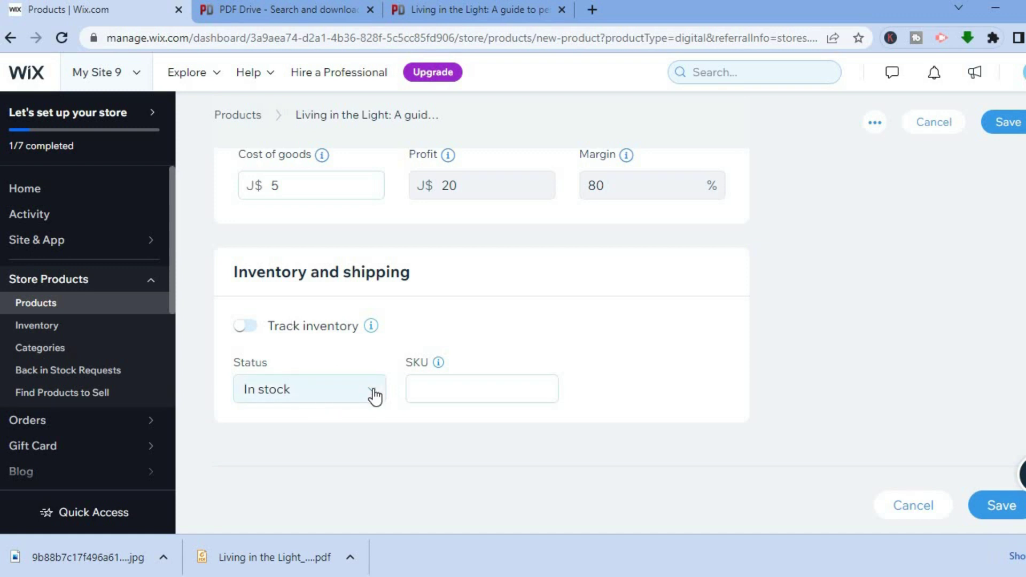
- Keep the ebook's status as In stock and save the new product
{"action": "left_click", "coordinate": [326, 401]}
{"action": "left_click", "coordinate": [325, 401]}
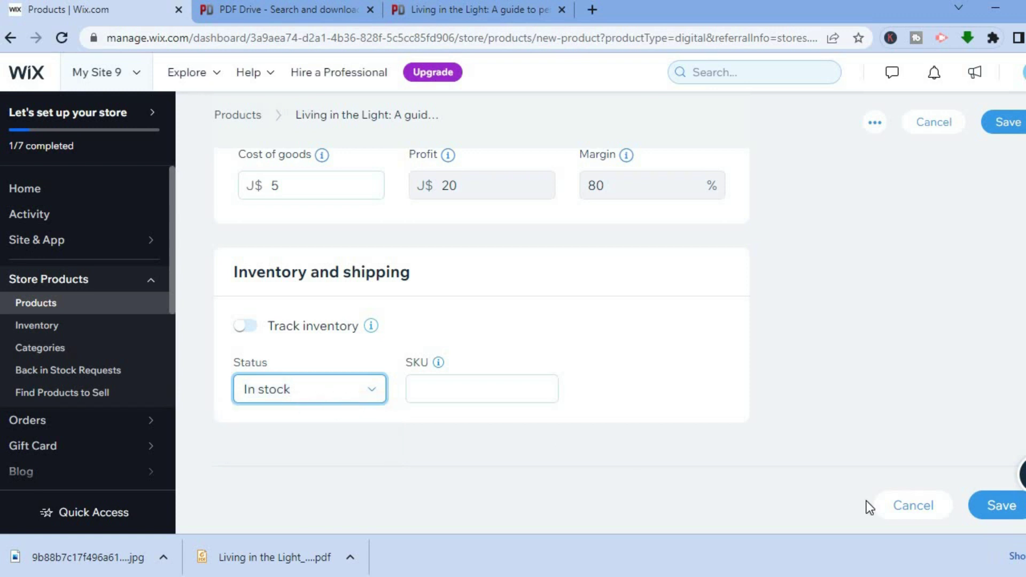
{"action": "left_click", "coordinate": [990, 509]}
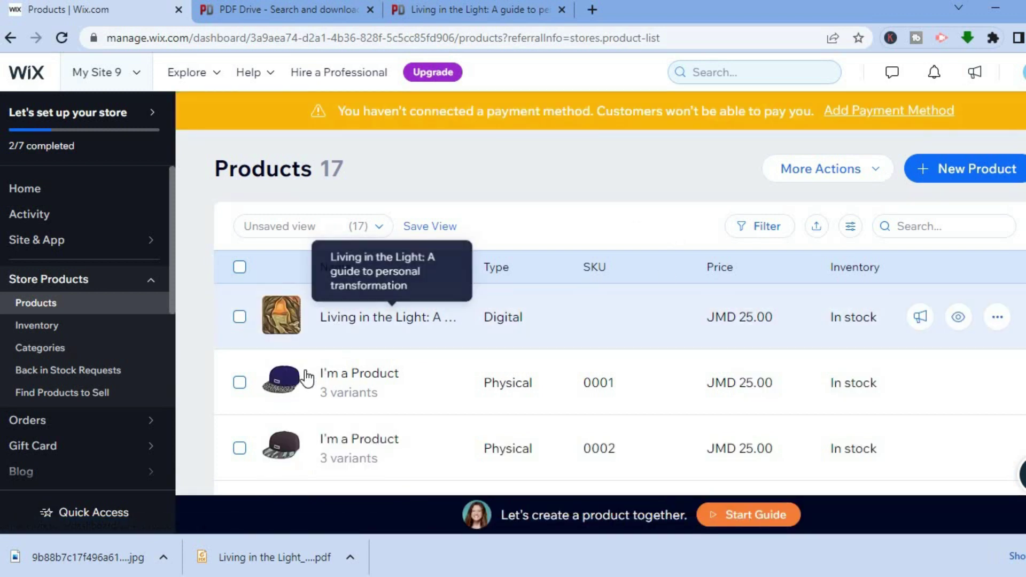
- Tick eight 'I'm a Product' sample caps, including SKUs 0002–0005 and 0007–0009
{"action": "left_click", "coordinate": [239, 385]}
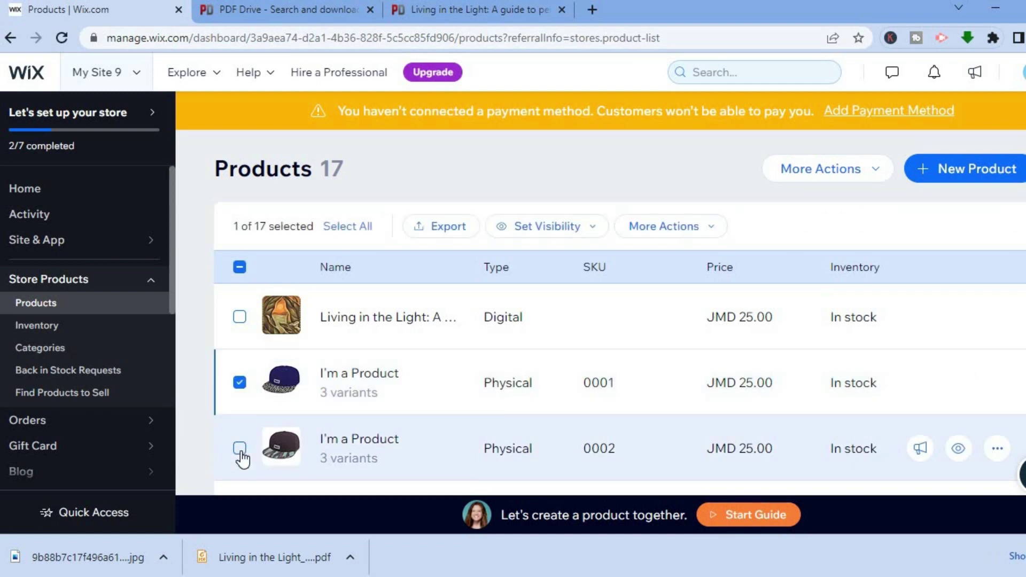
{"action": "left_click", "coordinate": [239, 449]}
{"action": "scroll", "coordinate": [767, 251], "scroll_direction": "down", "scroll_amount": 4}
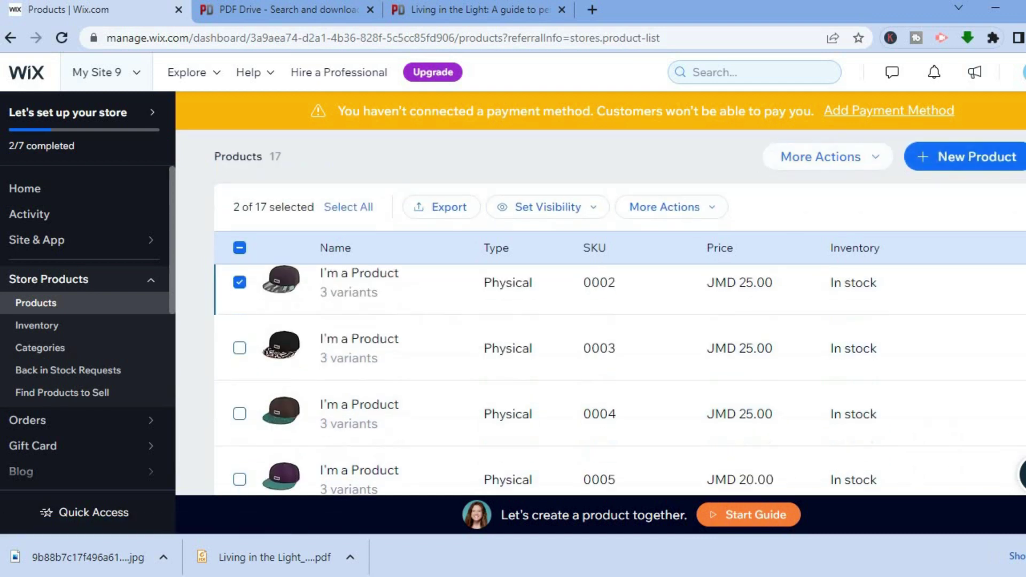
{"action": "left_click", "coordinate": [248, 309]}
{"action": "left_click", "coordinate": [239, 373]}
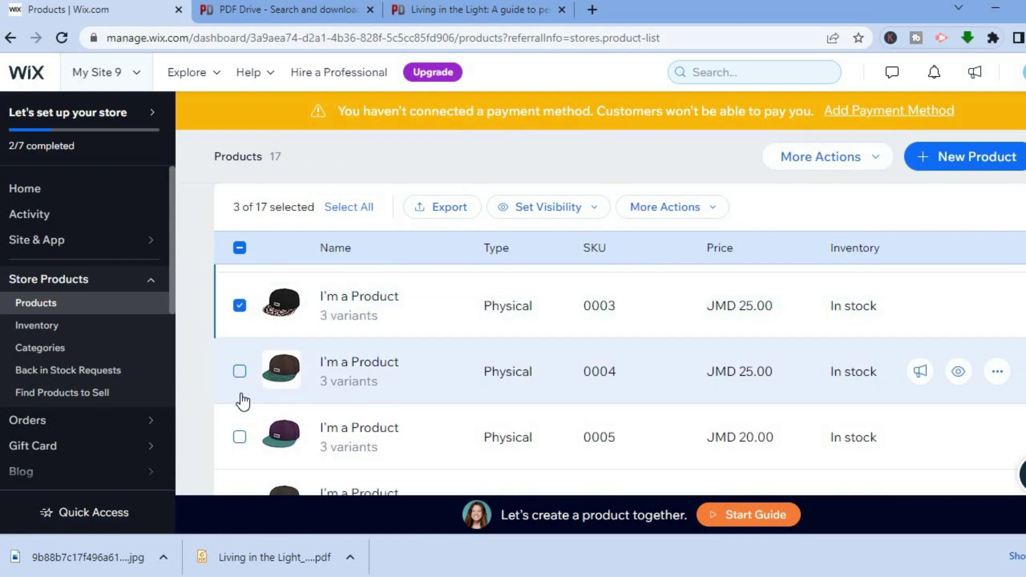
{"action": "left_click", "coordinate": [240, 438]}
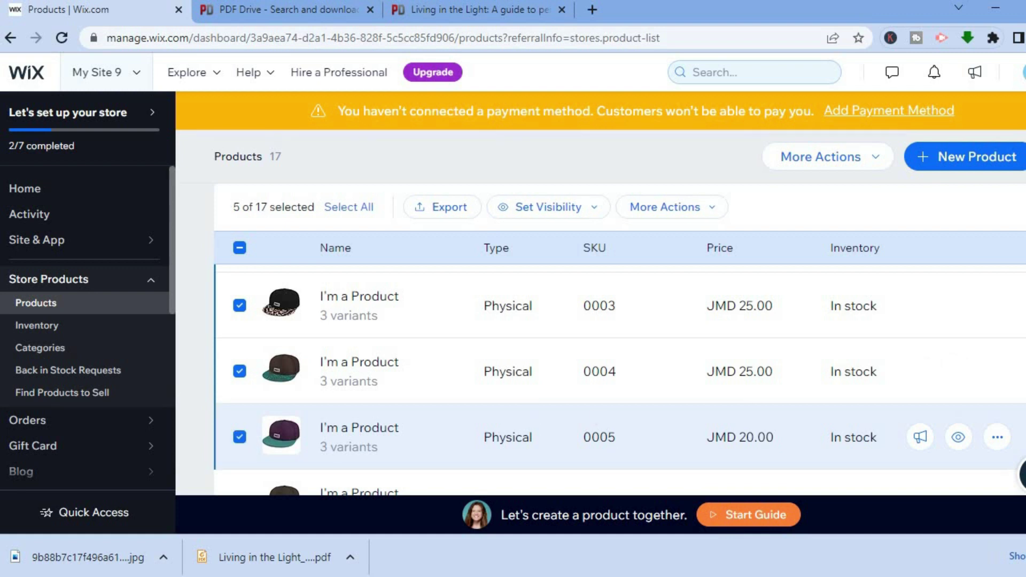
{"action": "scroll", "coordinate": [310, 331], "scroll_direction": "down", "scroll_amount": 5}
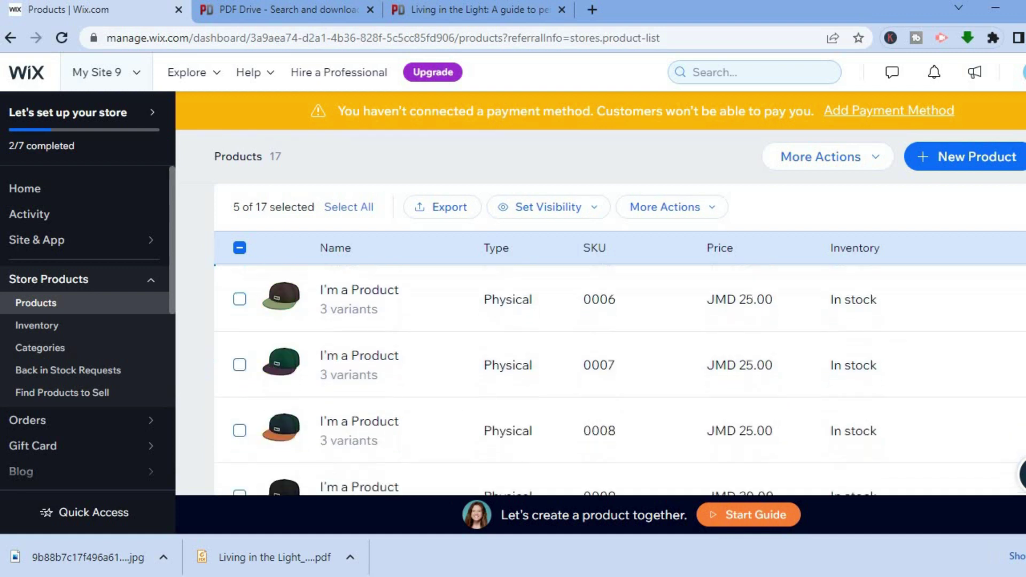
{"action": "left_click", "coordinate": [234, 294]}
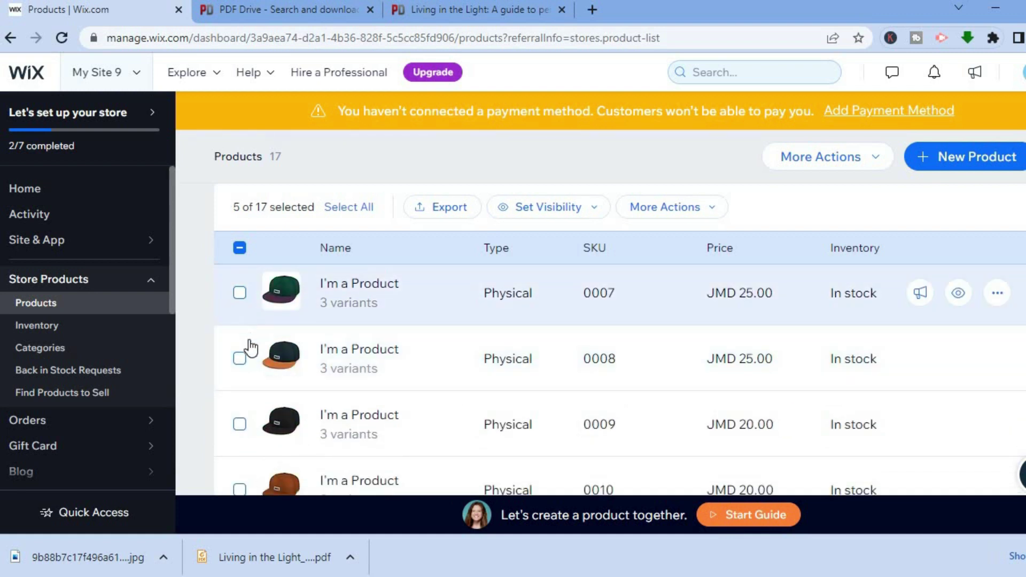
{"action": "left_click", "coordinate": [240, 359]}
{"action": "left_click", "coordinate": [240, 425]}
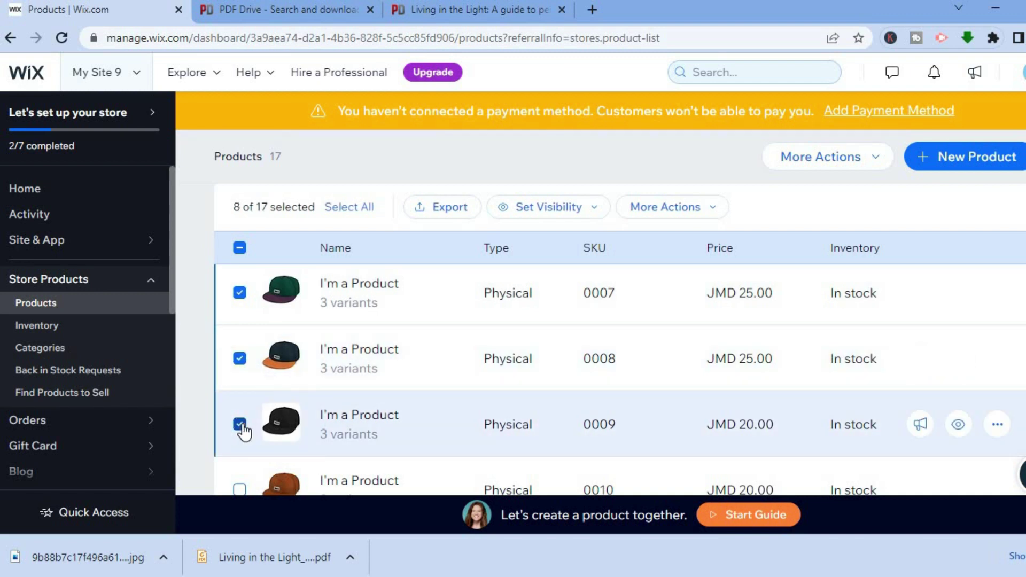
- Delete the selected sample caps via More Actions, then return to the dashboard home
{"action": "left_click", "coordinate": [707, 214]}
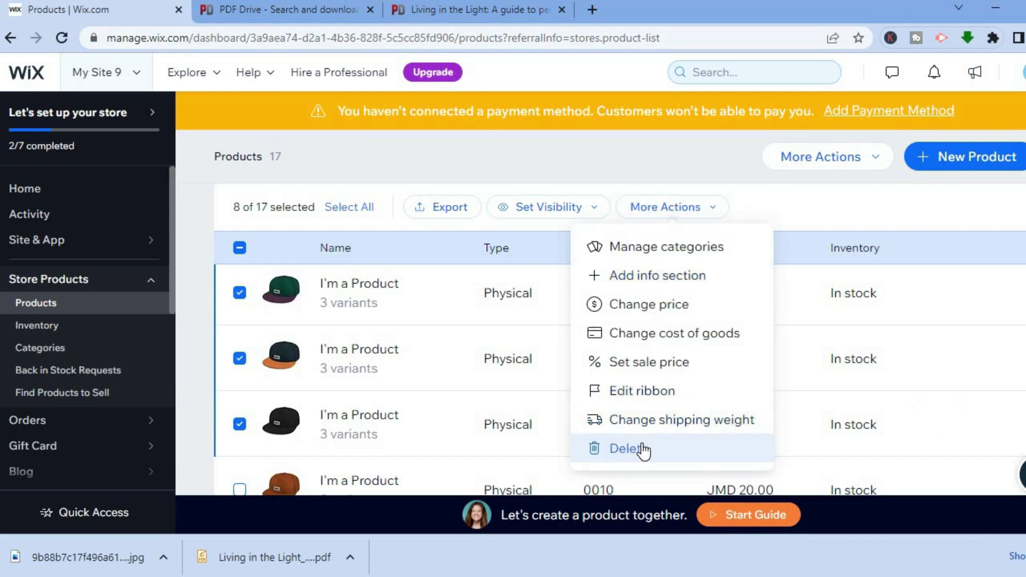
{"action": "left_click", "coordinate": [626, 449]}
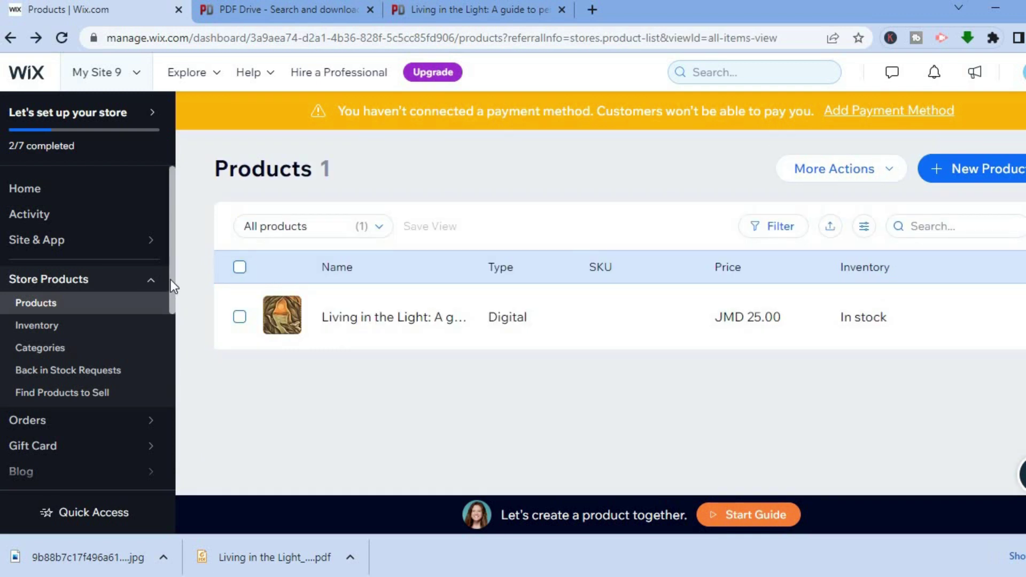
{"action": "left_click", "coordinate": [54, 192]}
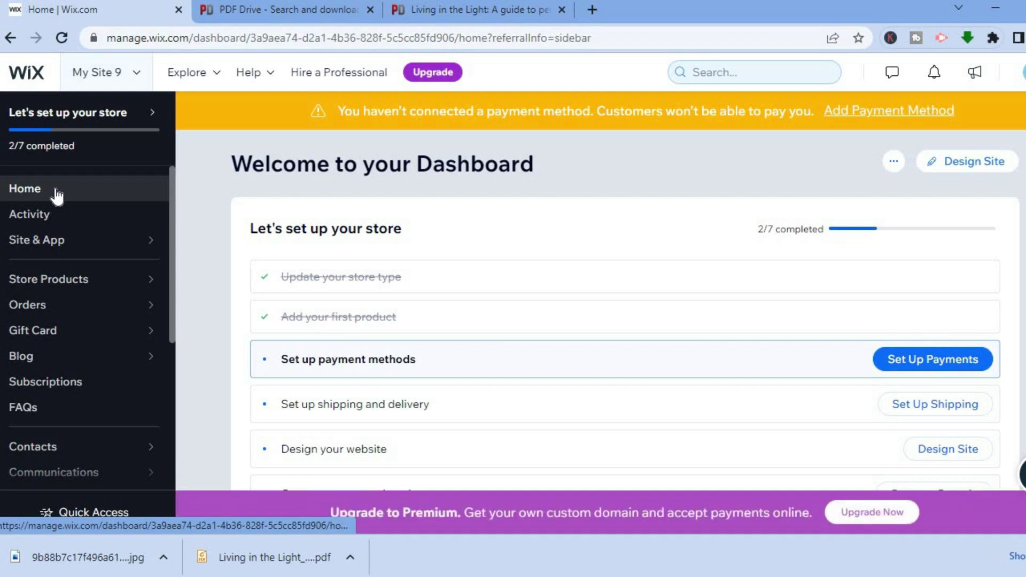
- Launch the Wix Website Editor on the Home page with Design Site
{"action": "left_click", "coordinate": [969, 175]}
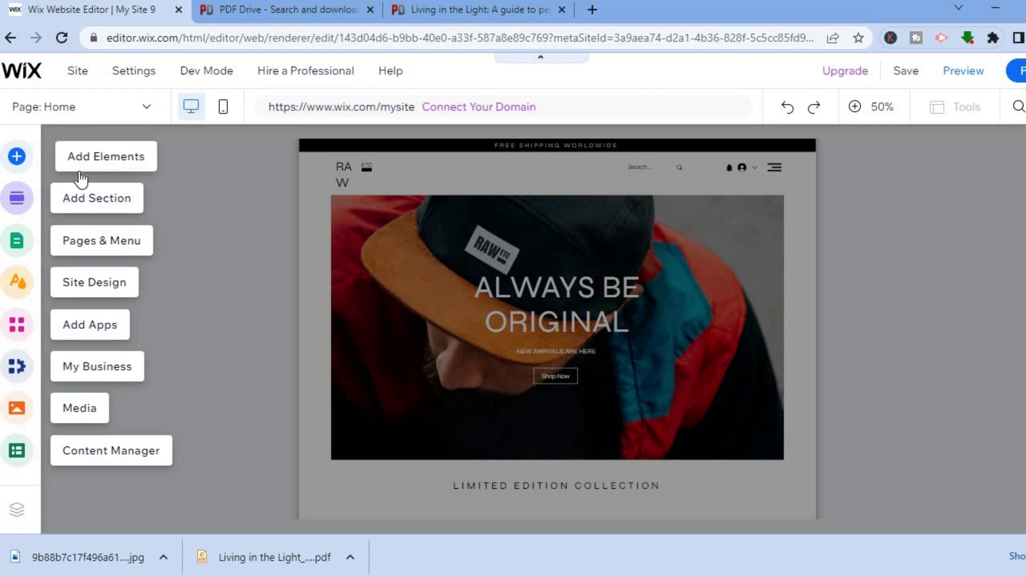
- Zoom the canvas to 100%, browse the Image and Menu & Anchor elements, and open Pages & Menu
{"action": "left_click", "coordinate": [16, 158]}
{"action": "left_click", "coordinate": [15, 160]}
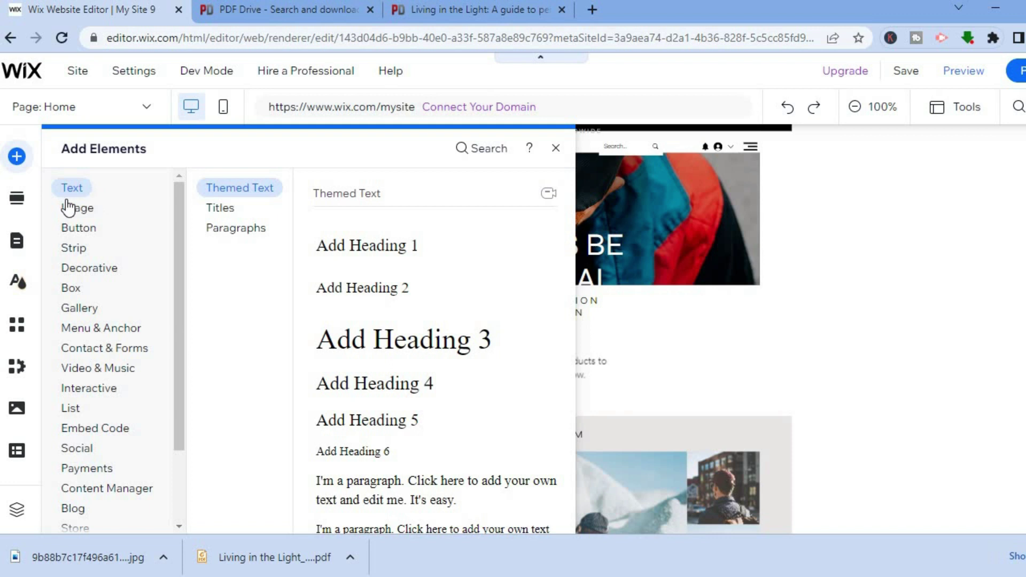
{"action": "left_click", "coordinate": [81, 209]}
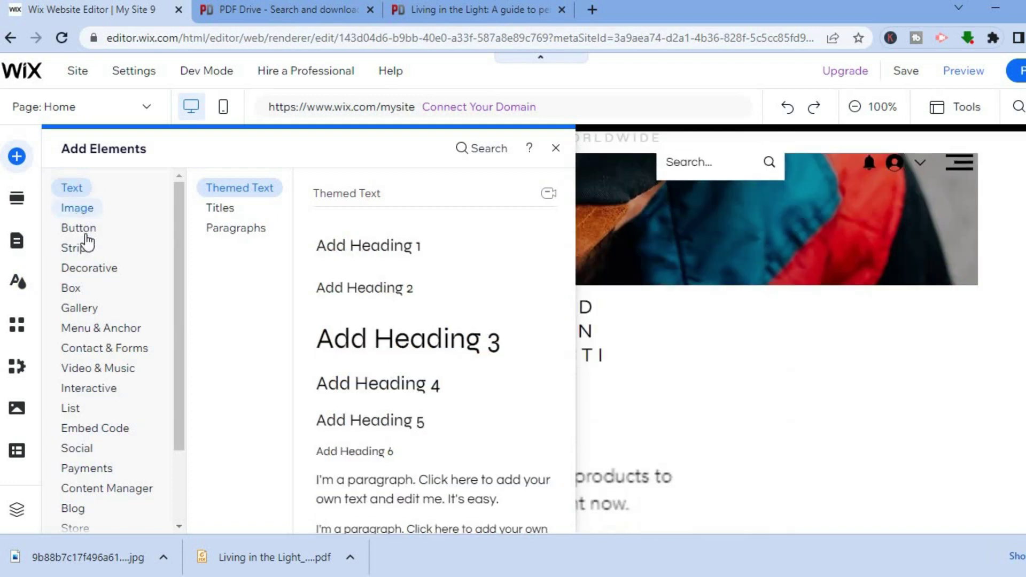
{"action": "left_click", "coordinate": [91, 327]}
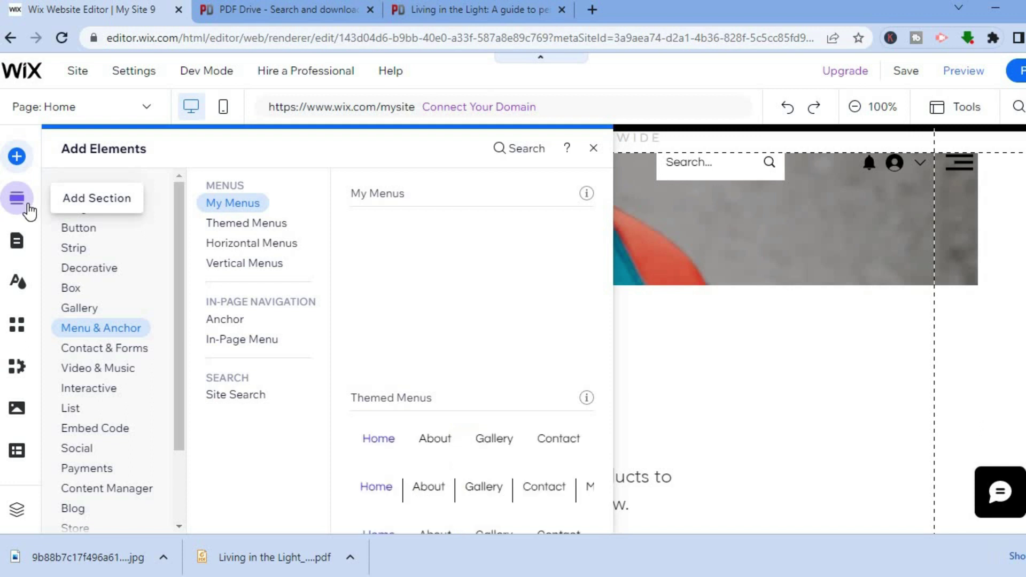
{"action": "left_click", "coordinate": [17, 243]}
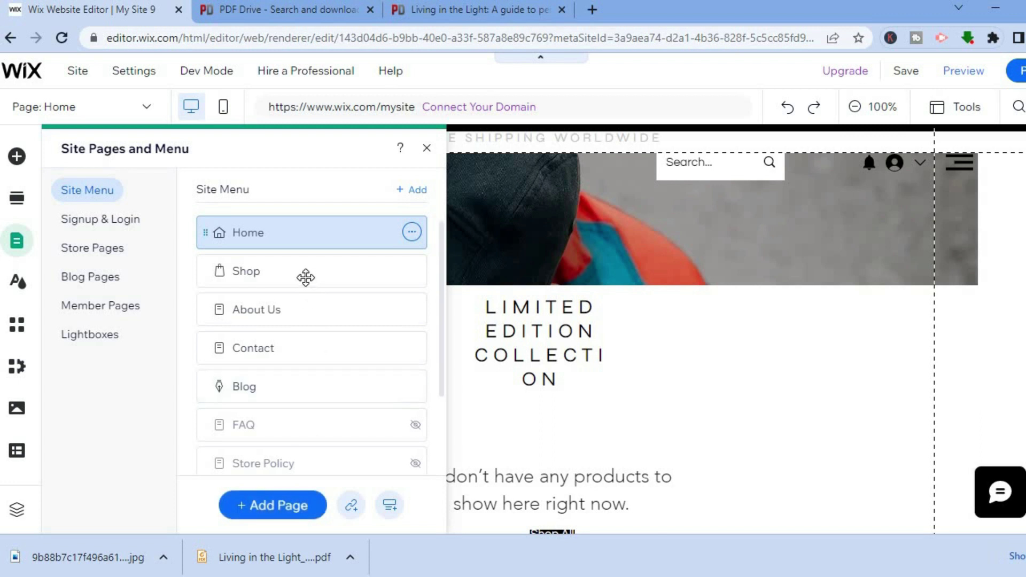
- Open the Shop page from Site Pages and Menu, then close the panel
{"action": "left_click", "coordinate": [251, 276]}
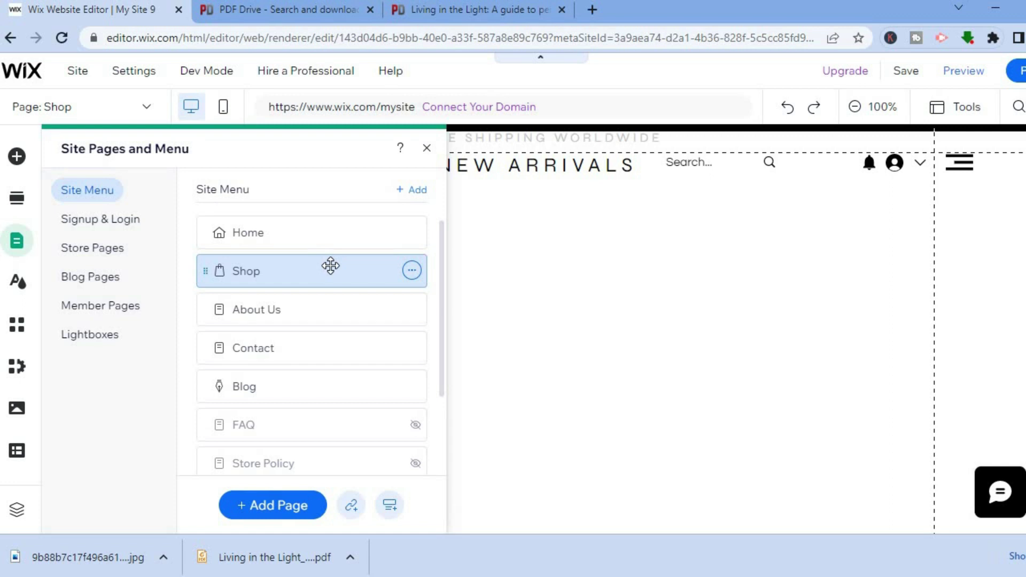
{"action": "left_click", "coordinate": [426, 149]}
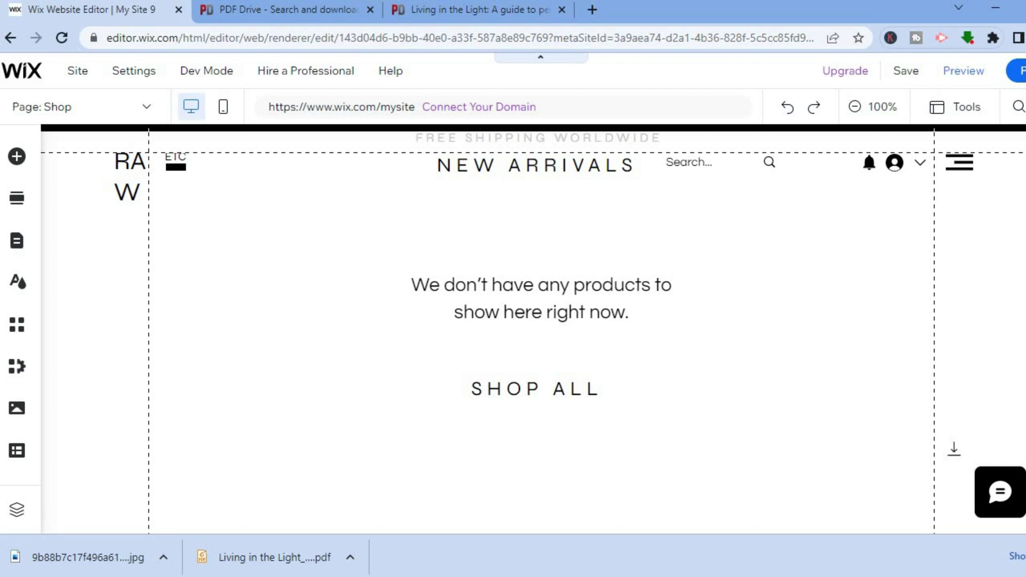
- Scroll to the Living in the Light cover priced J$25.00, then open the product section's Quick Edit
{"action": "scroll", "coordinate": [535, 321], "scroll_direction": "down", "scroll_amount": 5}
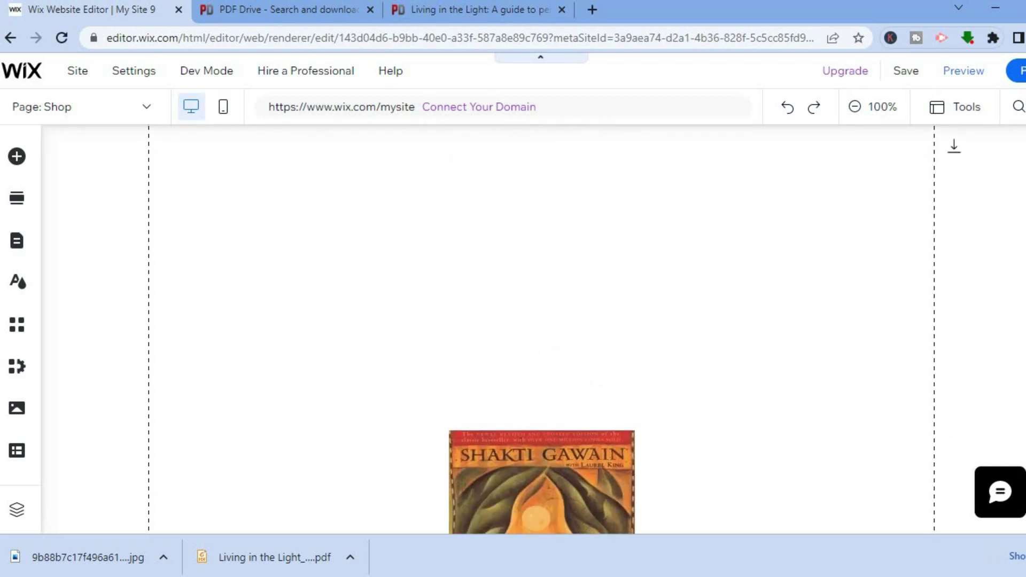
{"action": "scroll", "coordinate": [535, 321], "scroll_direction": "up", "scroll_amount": 6}
{"action": "scroll", "coordinate": [534, 321], "scroll_direction": "down", "scroll_amount": 6}
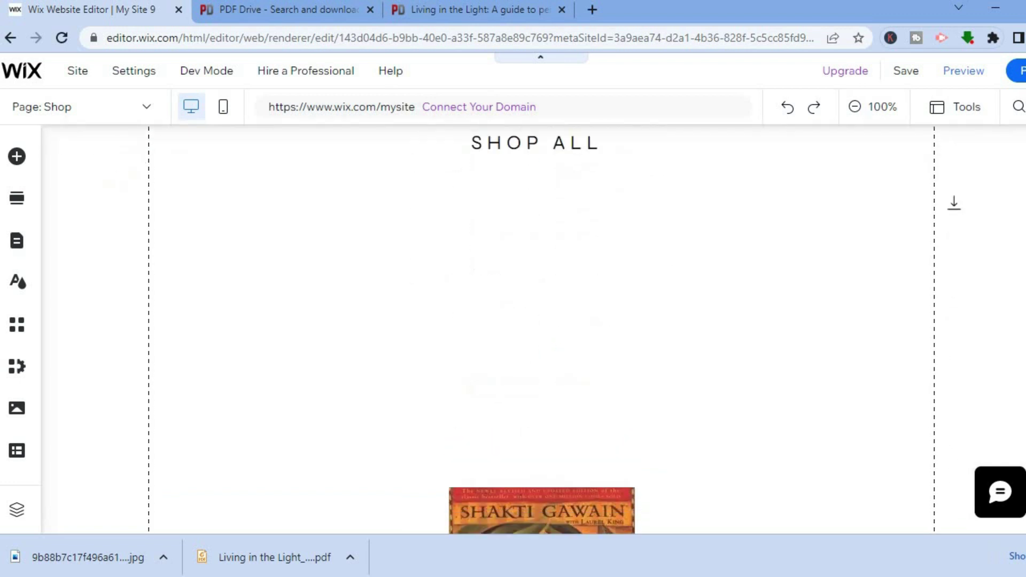
{"action": "scroll", "coordinate": [542, 320], "scroll_direction": "down", "scroll_amount": 6}
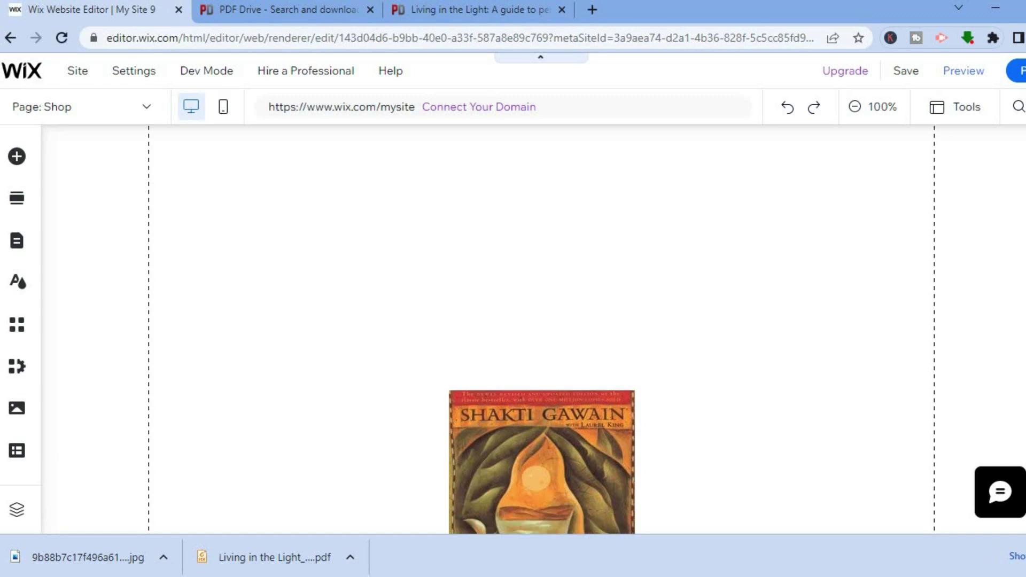
{"action": "scroll", "coordinate": [541, 321], "scroll_direction": "down", "scroll_amount": 4}
{"action": "scroll", "coordinate": [542, 321], "scroll_direction": "up", "scroll_amount": 4}
{"action": "scroll", "coordinate": [542, 321], "scroll_direction": "down", "scroll_amount": 4}
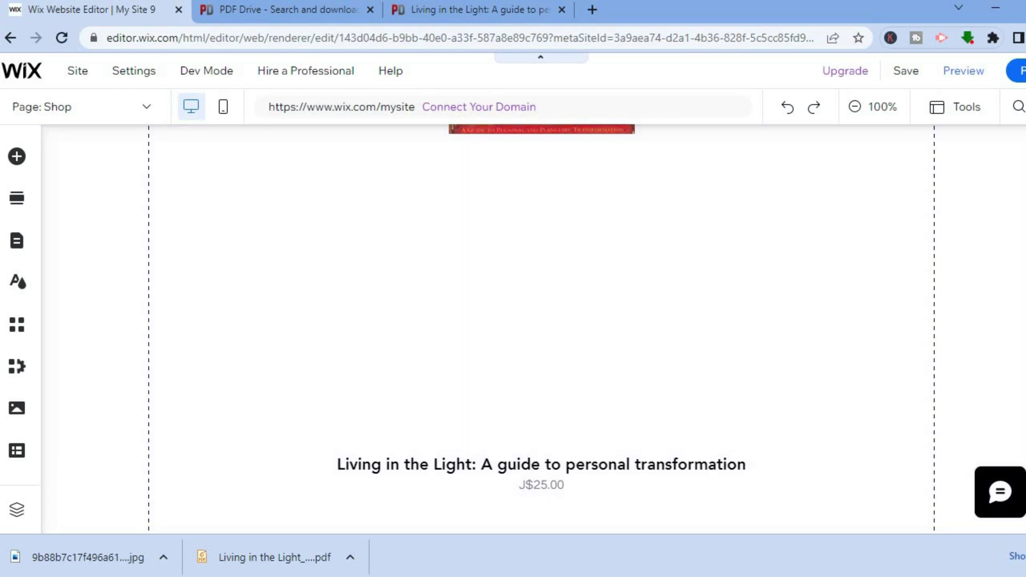
{"action": "scroll", "coordinate": [640, 325], "scroll_direction": "down", "scroll_amount": 4}
{"action": "scroll", "coordinate": [640, 325], "scroll_direction": "up", "scroll_amount": 9}
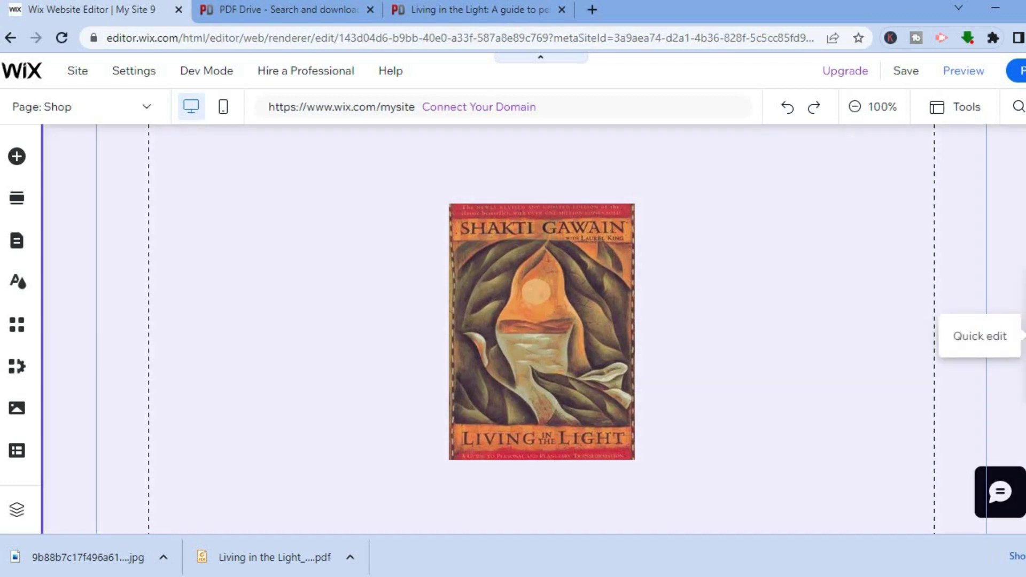
{"action": "left_click", "coordinate": [980, 335]}
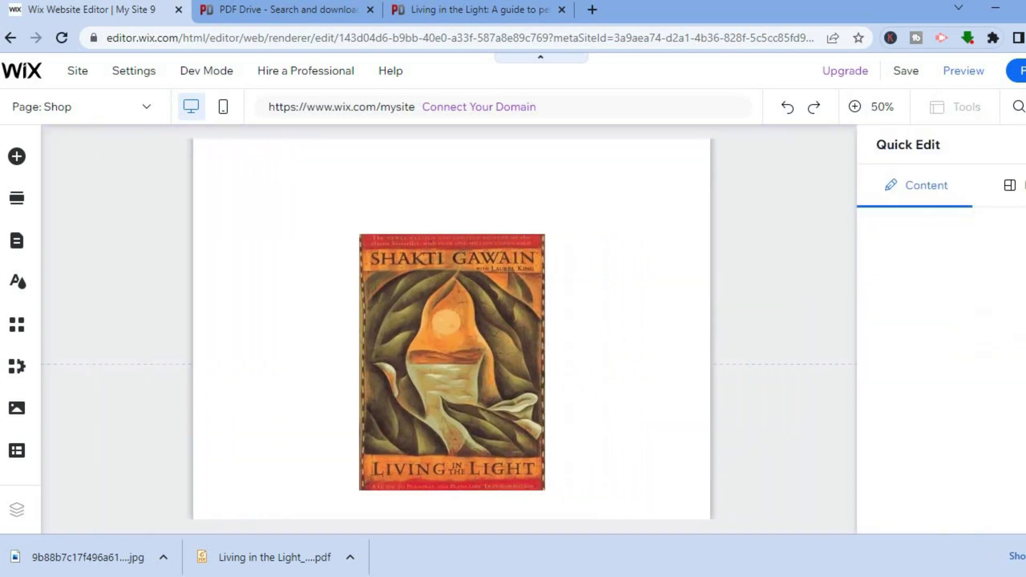